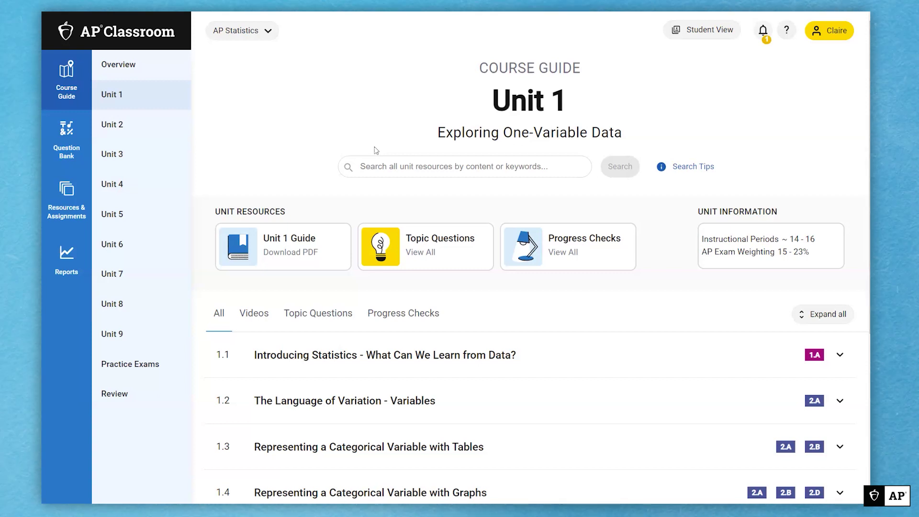
Open the list of assigned resources for the AP Statistics course
scroll(375, 151, down, 3)
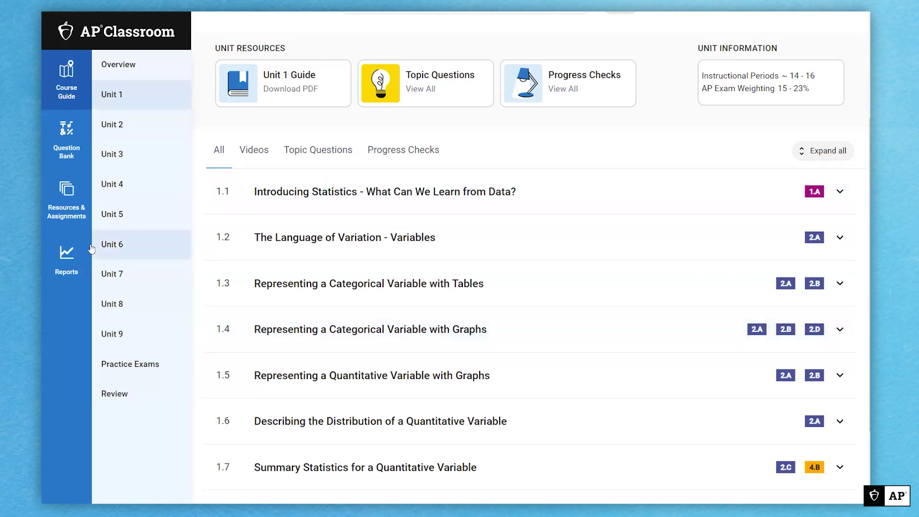
click(63, 209)
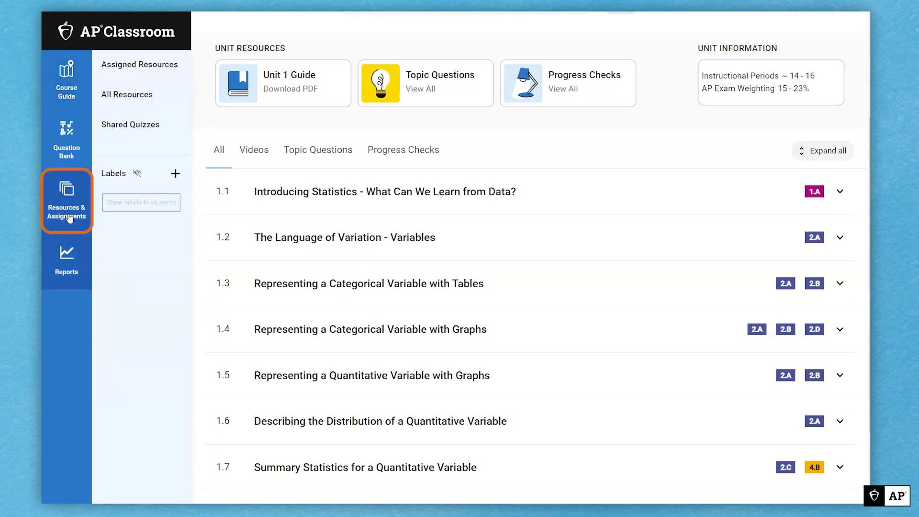
click(129, 67)
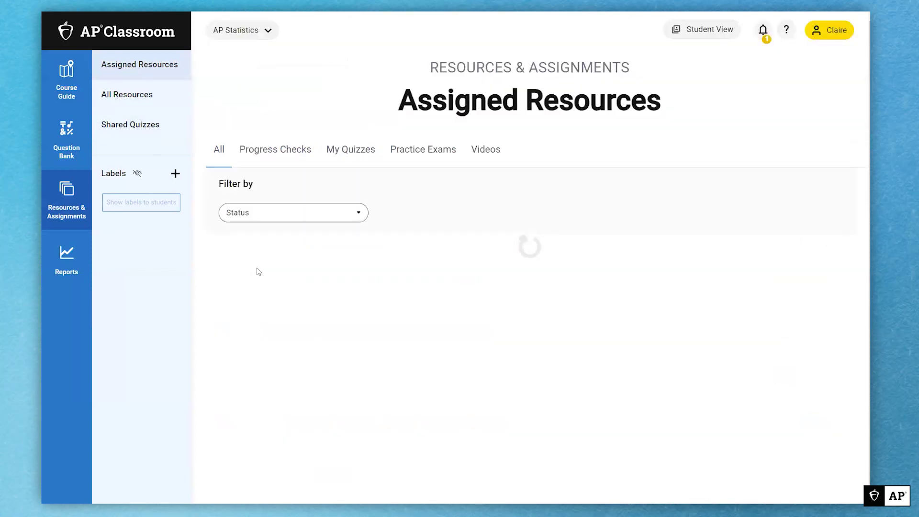
Review the results of the assigned resources and inspect the student score breakdown for Topic 1.4 - Practice #1
scroll(658, 221, down, 2)
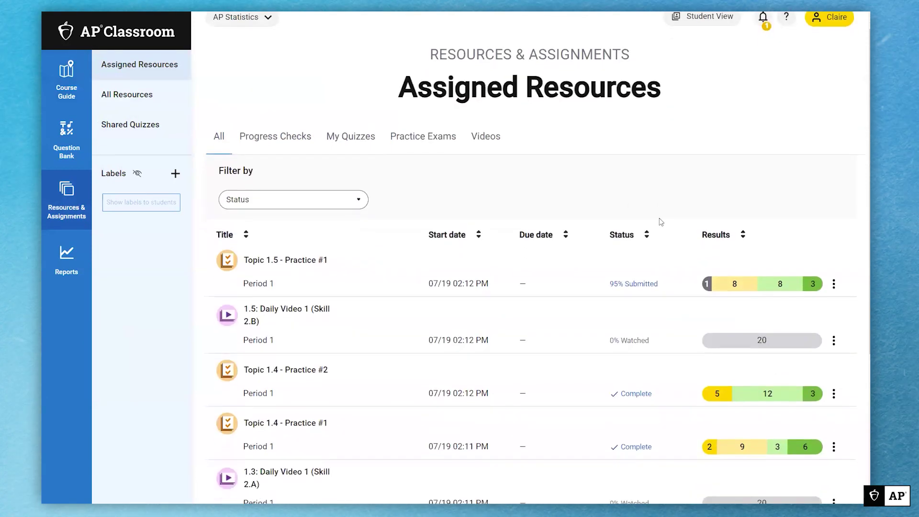
scroll(662, 220, down, 2)
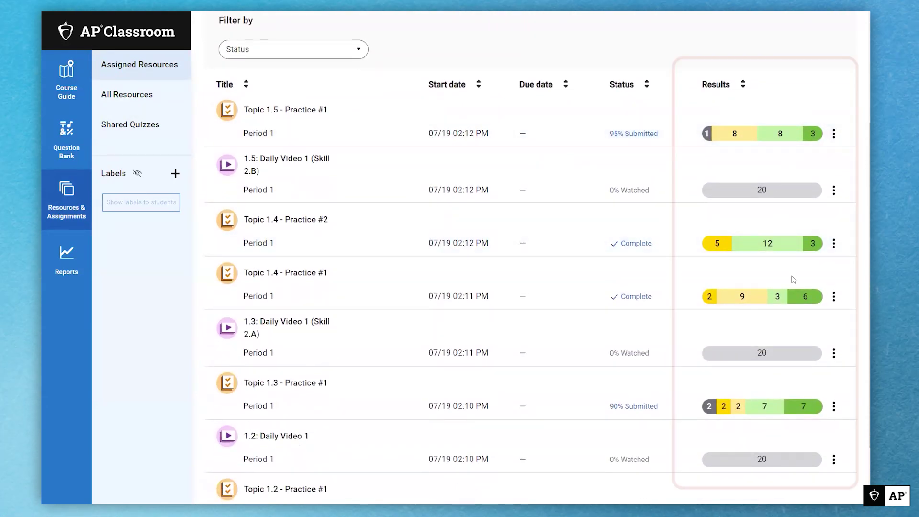
scroll(767, 489, down, 1)
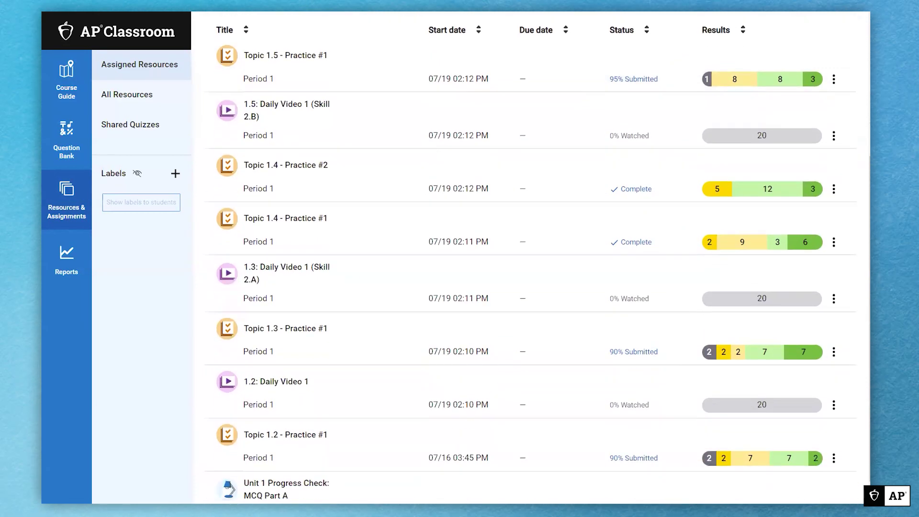
scroll(779, 476, down, 1)
scroll(780, 473, up, 1)
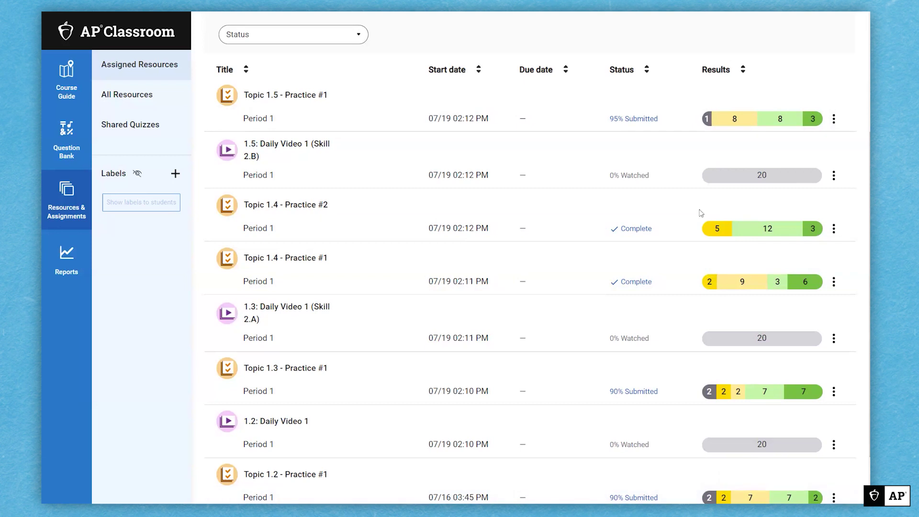
click(760, 285)
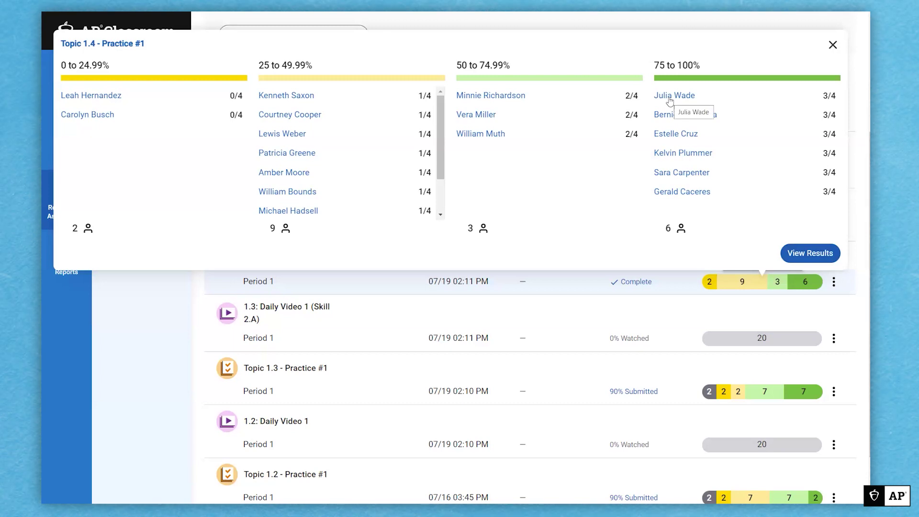
click(832, 44)
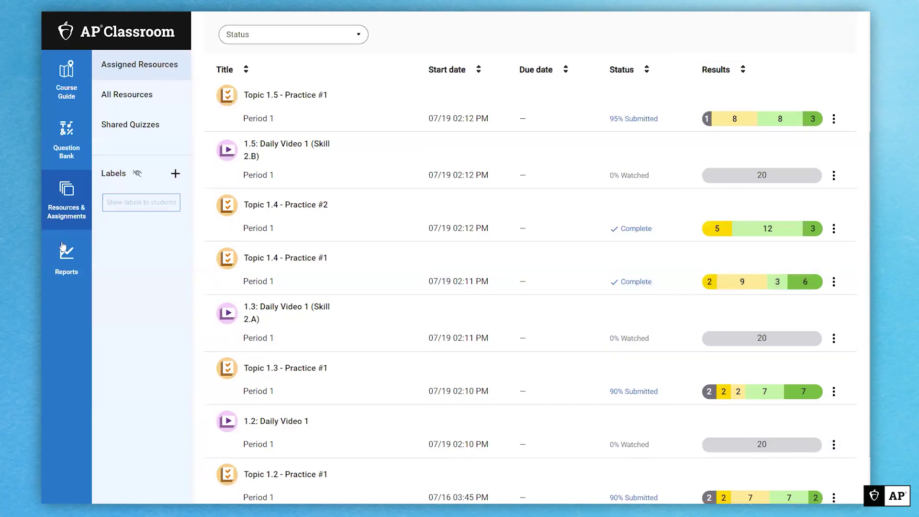
Open the All Assignments report and show it for the Period 1 class
click(66, 258)
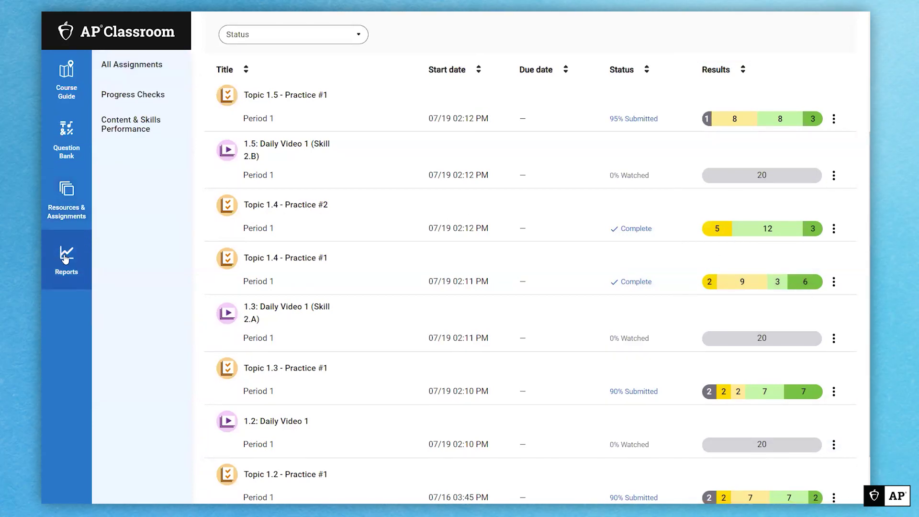
click(149, 67)
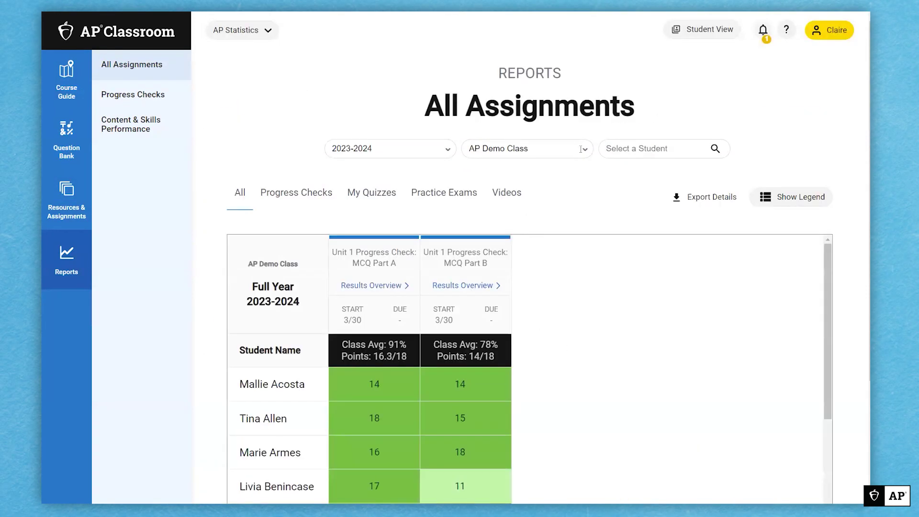
click(581, 150)
click(554, 193)
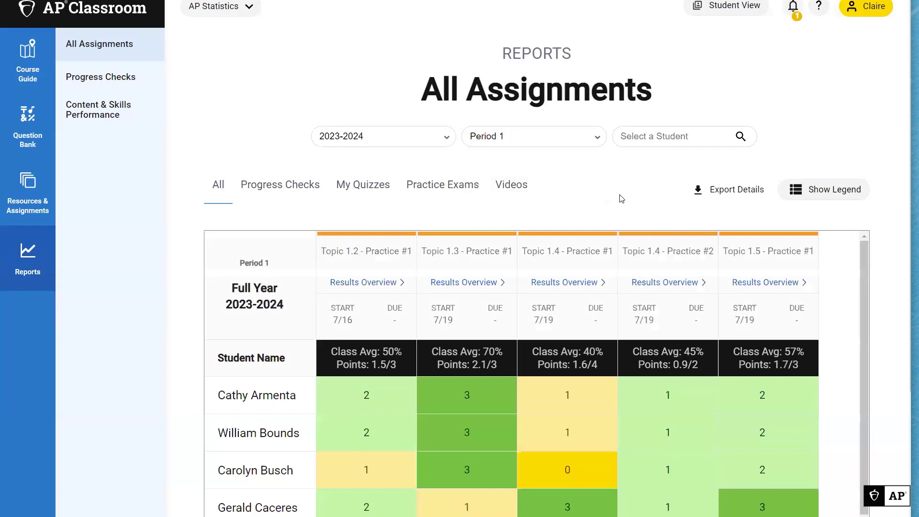
Examine the Period 1 report, comparing class averages and individual student scores across the Topic 1.2 to 1.5 practice quizzes
scroll(640, 198, down, 1)
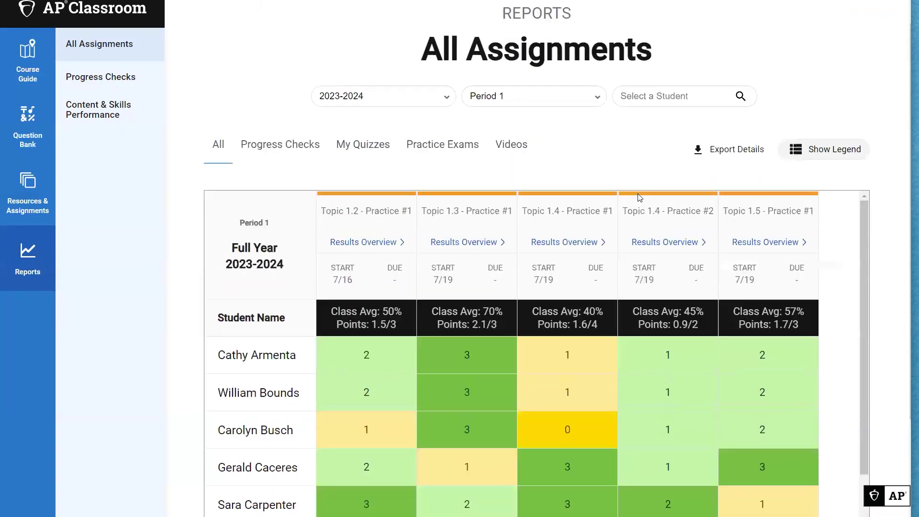
scroll(638, 198, down, 1)
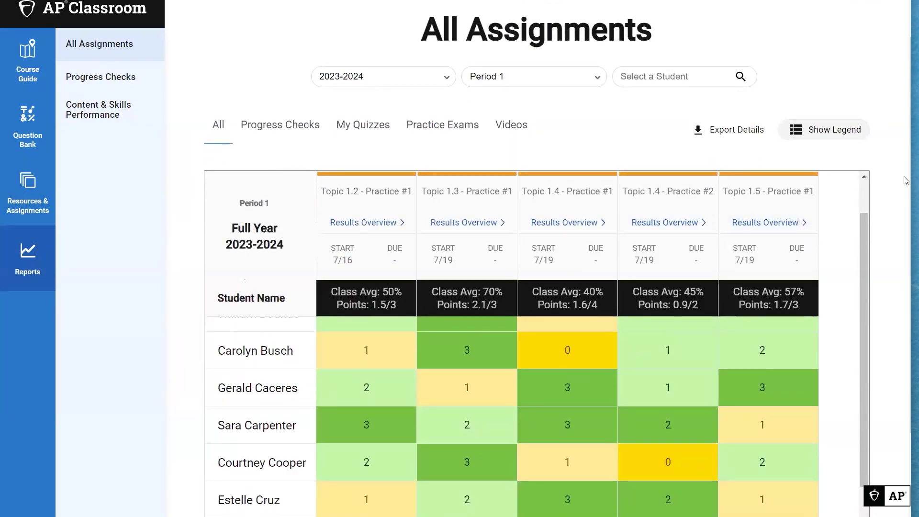
scroll(905, 196, down, 1)
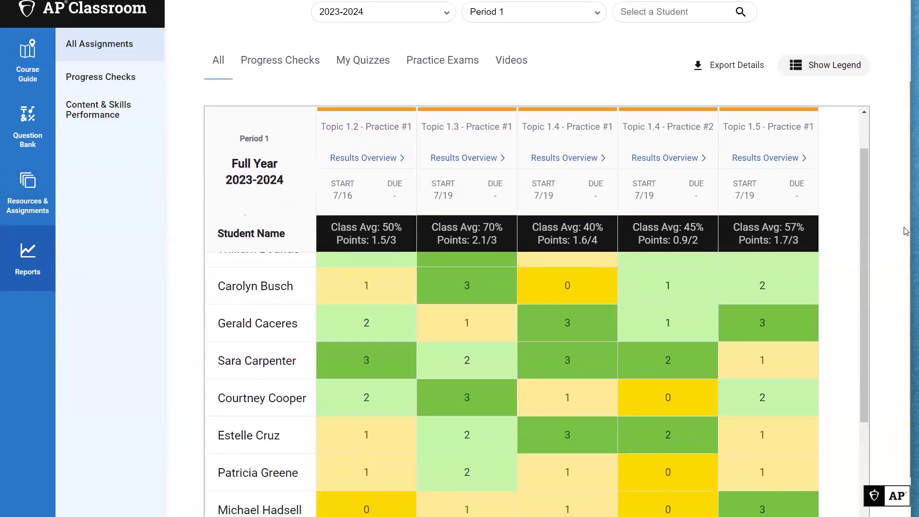
scroll(905, 296, down, 1)
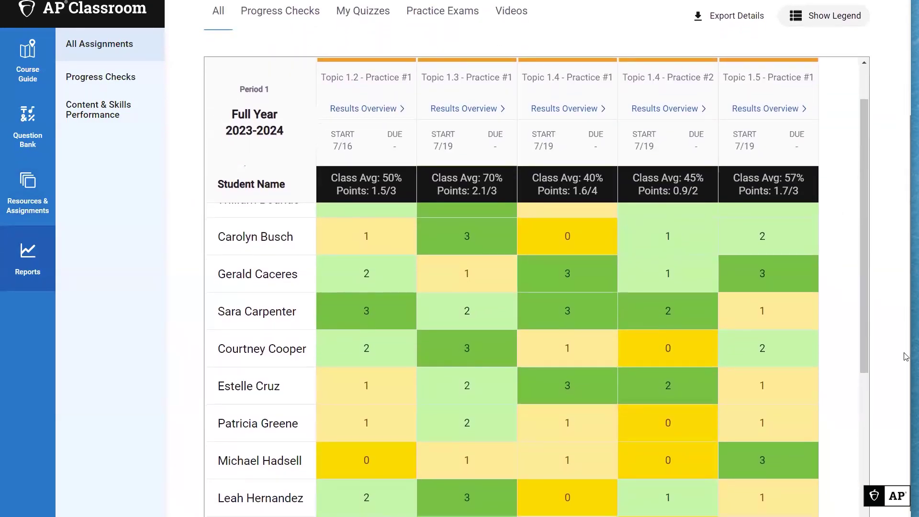
scroll(905, 324, down, 1)
scroll(771, 312, up, 1)
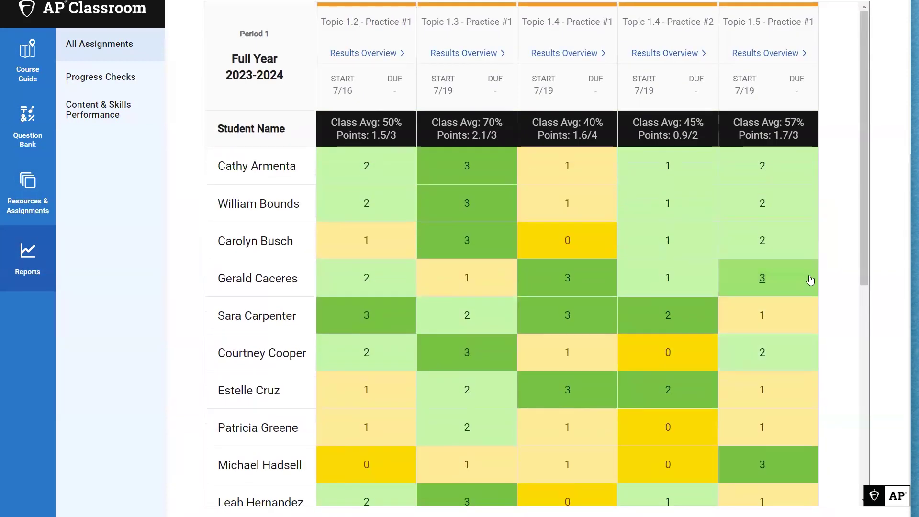
scroll(906, 268, up, 1)
scroll(905, 268, up, 2)
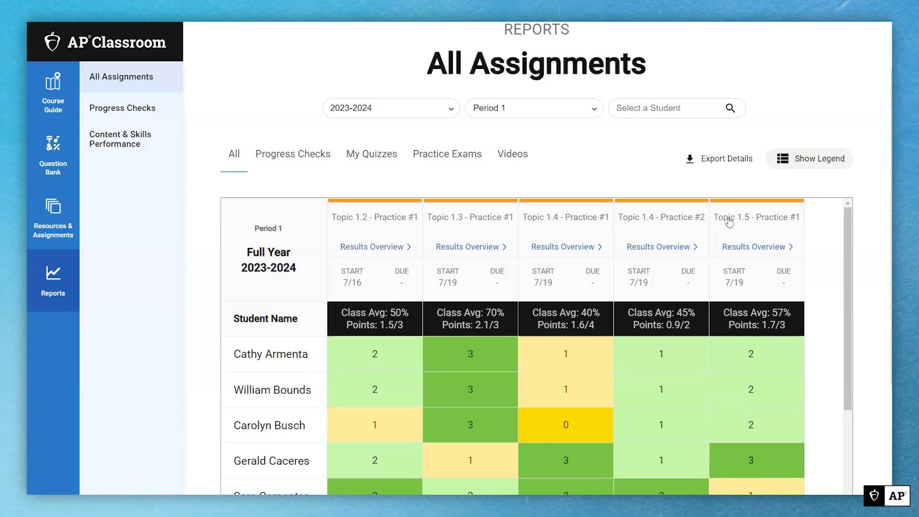
scroll(622, 224, down, 2)
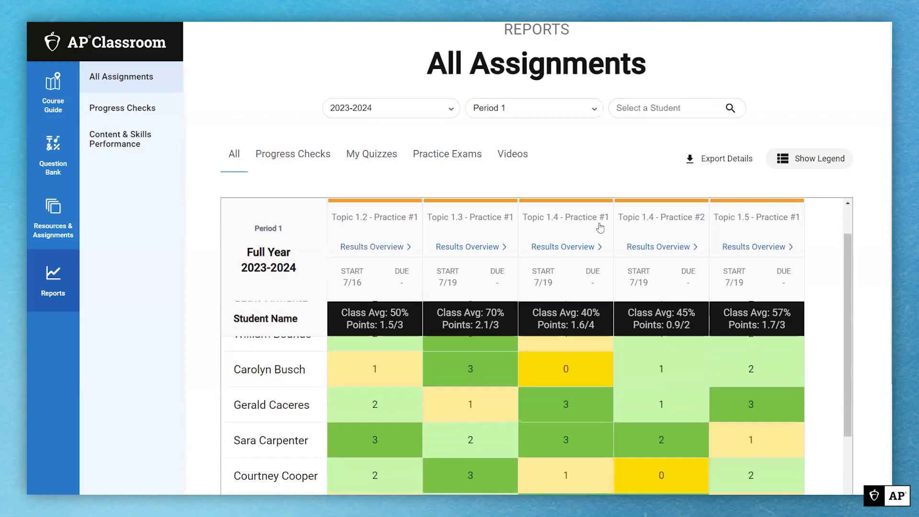
scroll(621, 224, up, 2)
scroll(885, 249, down, 1)
scroll(886, 253, down, 2)
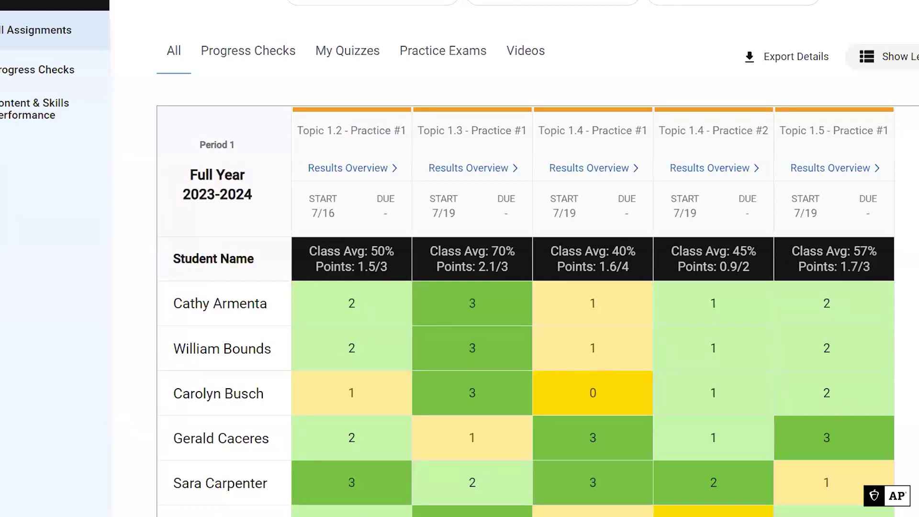
scroll(204, 159, down, 2)
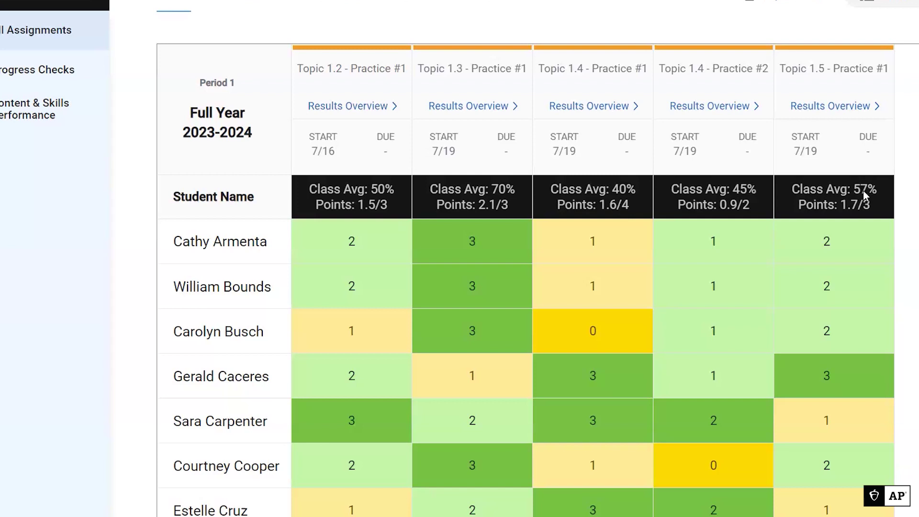
scroll(478, 148, down, 1)
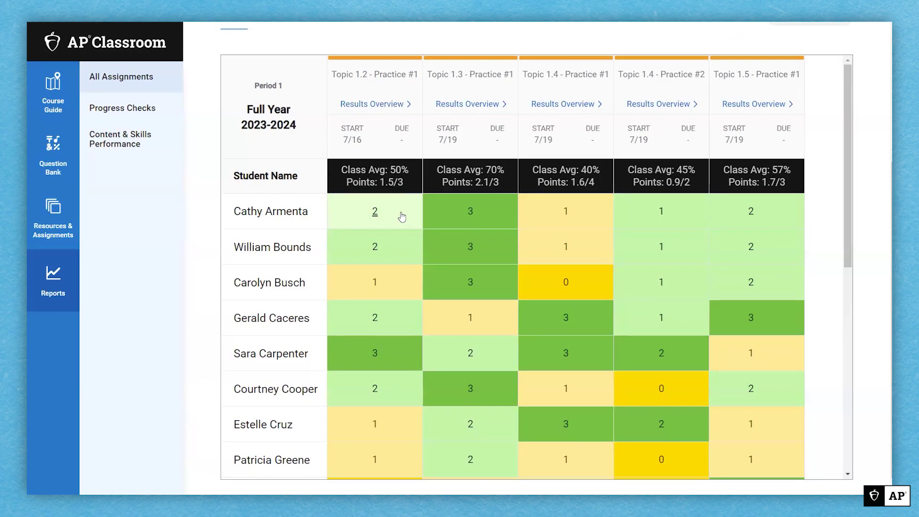
scroll(386, 207, down, 2)
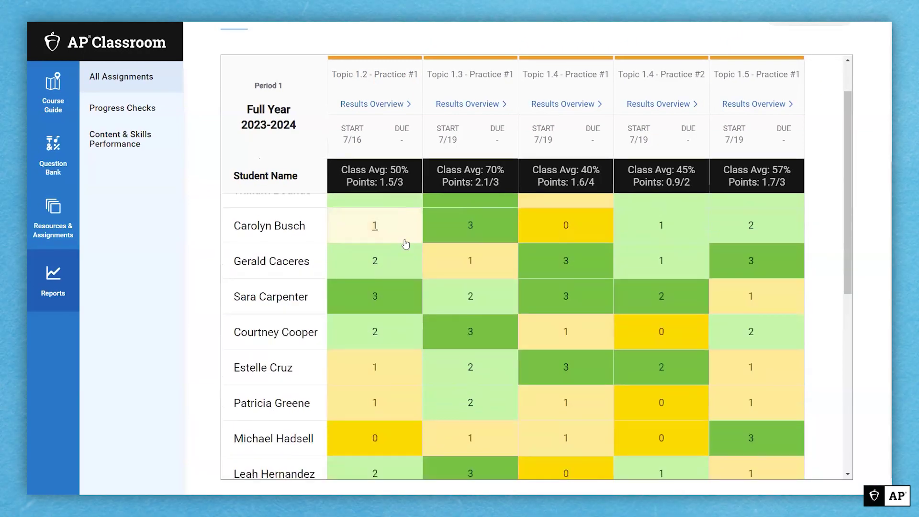
scroll(405, 244, down, 4)
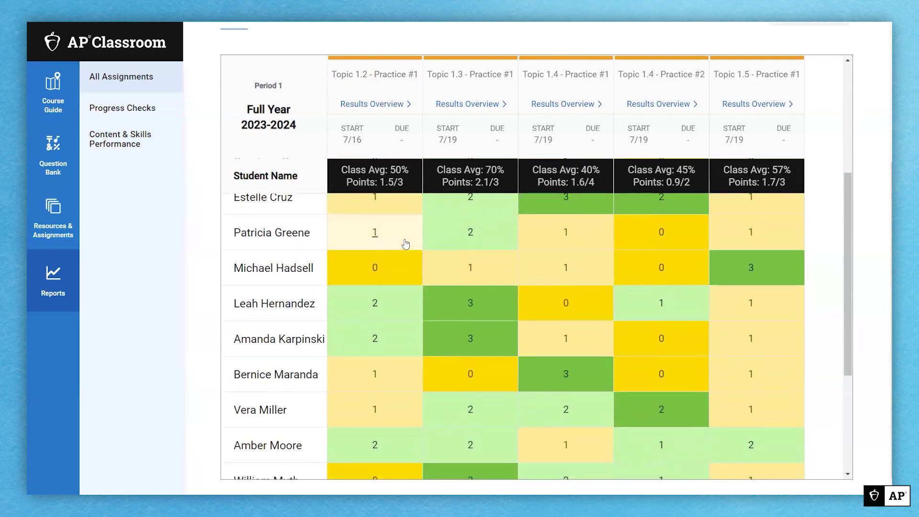
scroll(405, 244, down, 2)
scroll(406, 243, up, 8)
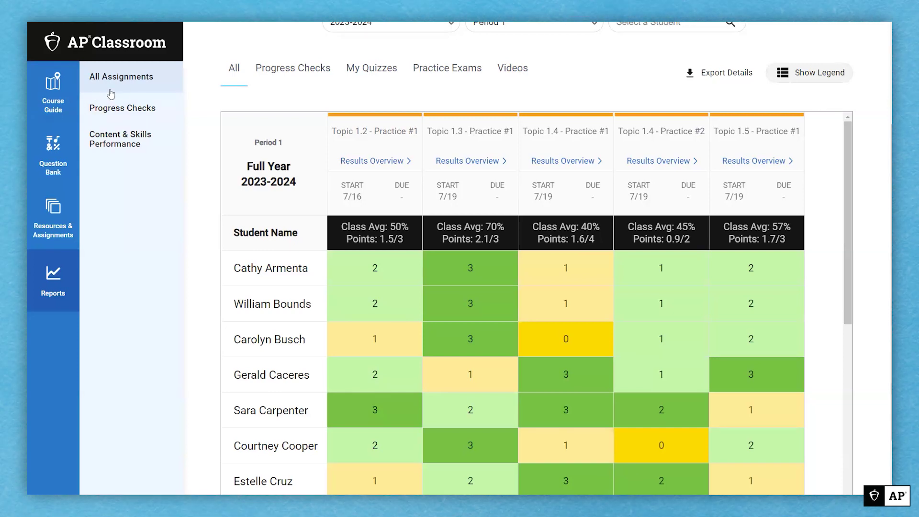
Open the full list of questions in the Question Bank with its filters in view
mouse_move(87, 162)
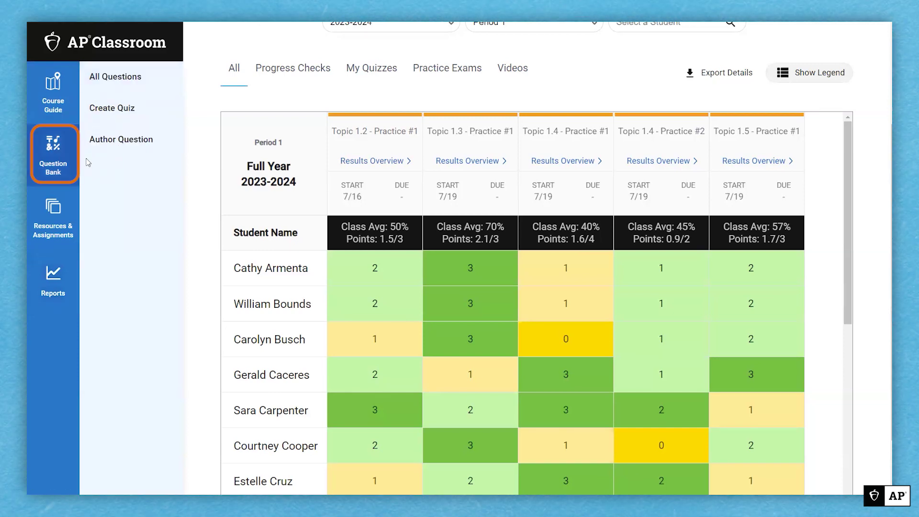
click(113, 79)
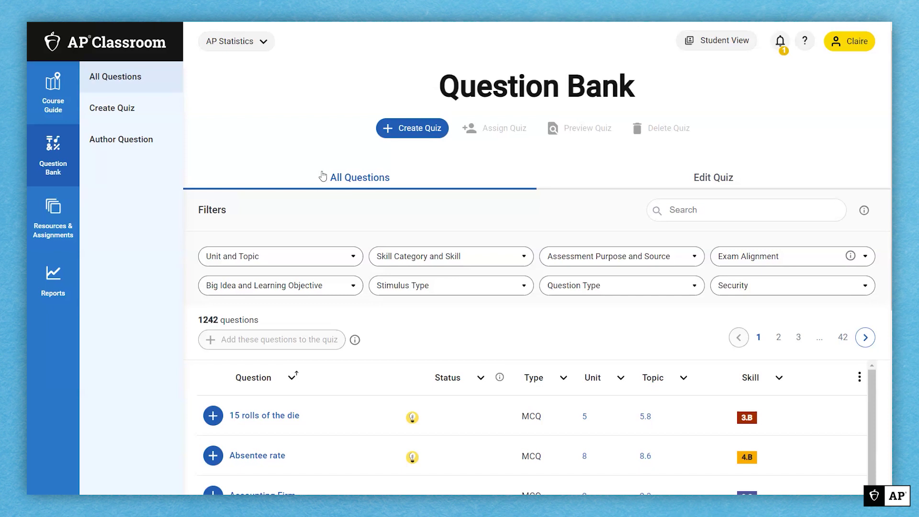
scroll(321, 174, down, 1)
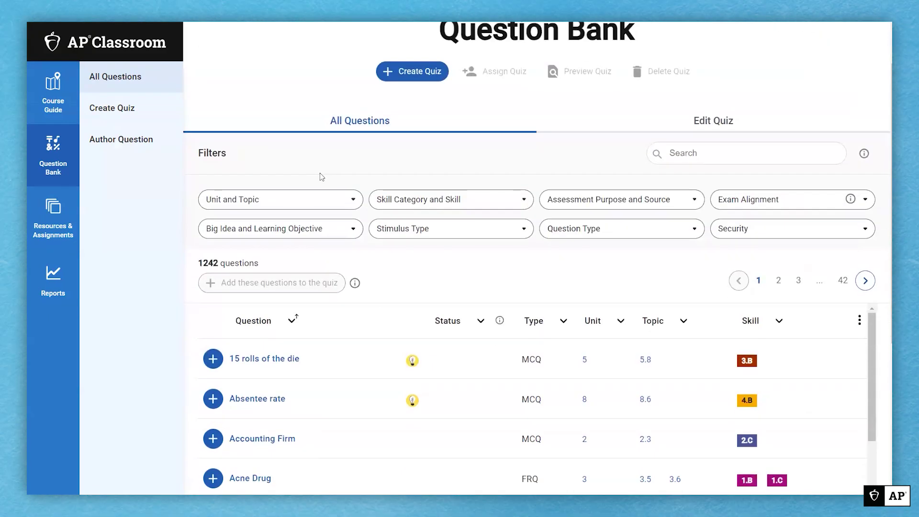
scroll(319, 176, down, 1)
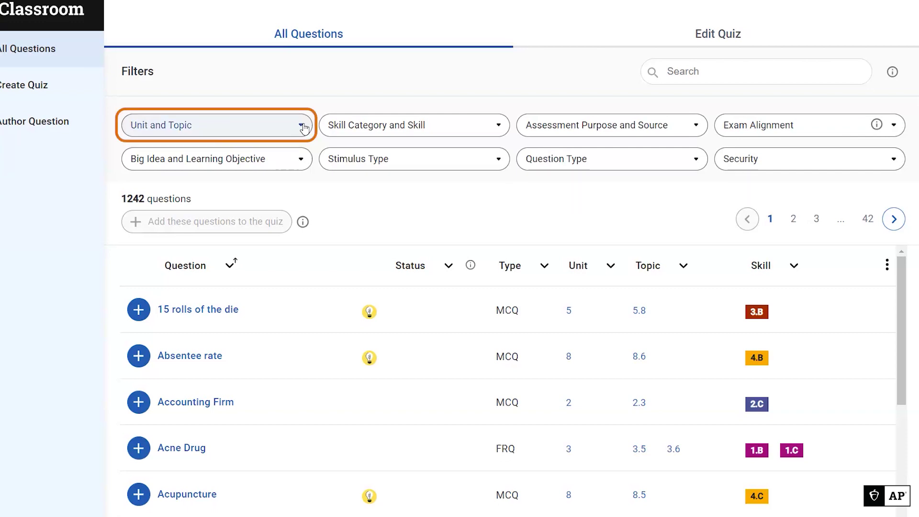
Filter the questions by Unit 1 topics 1.1 through 1.5, using the Include Only option
click(304, 127)
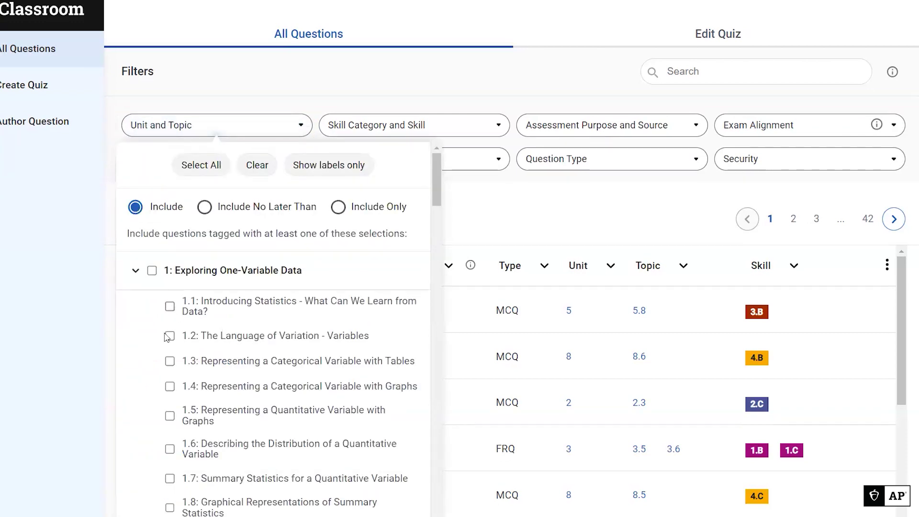
click(169, 307)
click(170, 335)
click(169, 361)
click(171, 387)
click(170, 416)
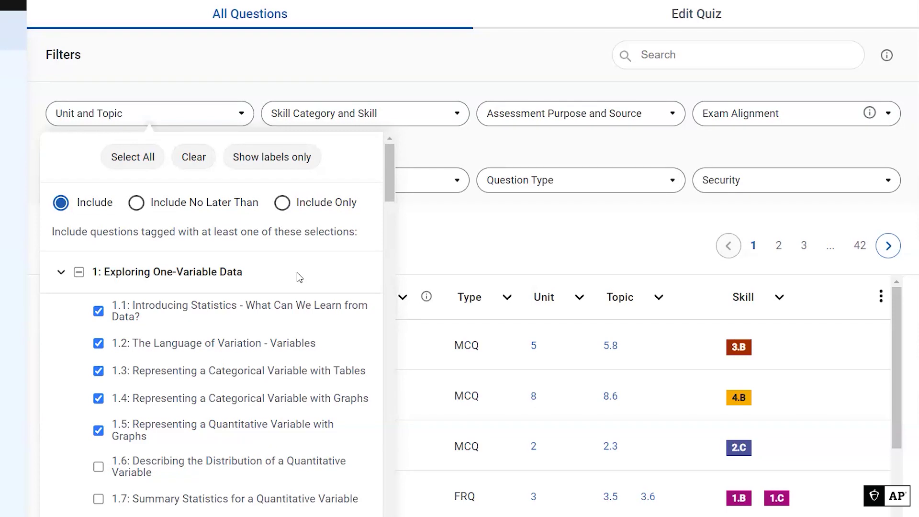
click(289, 207)
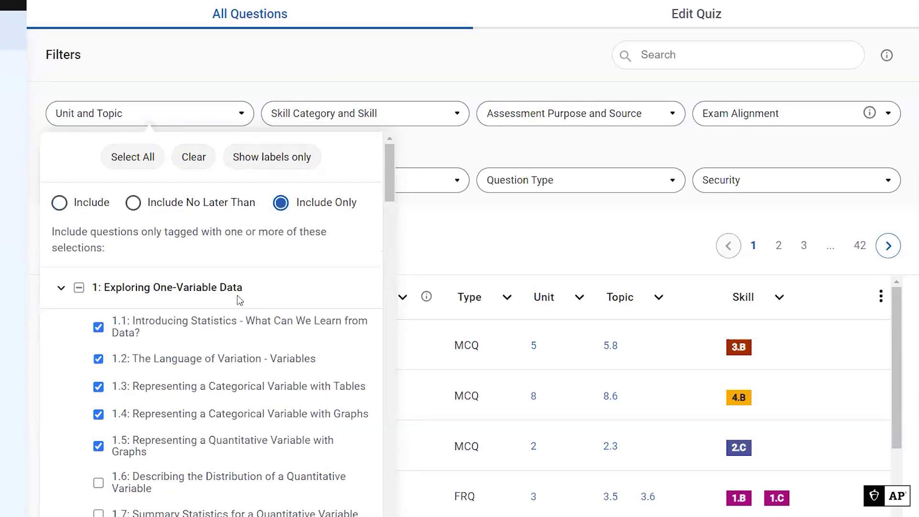
click(468, 235)
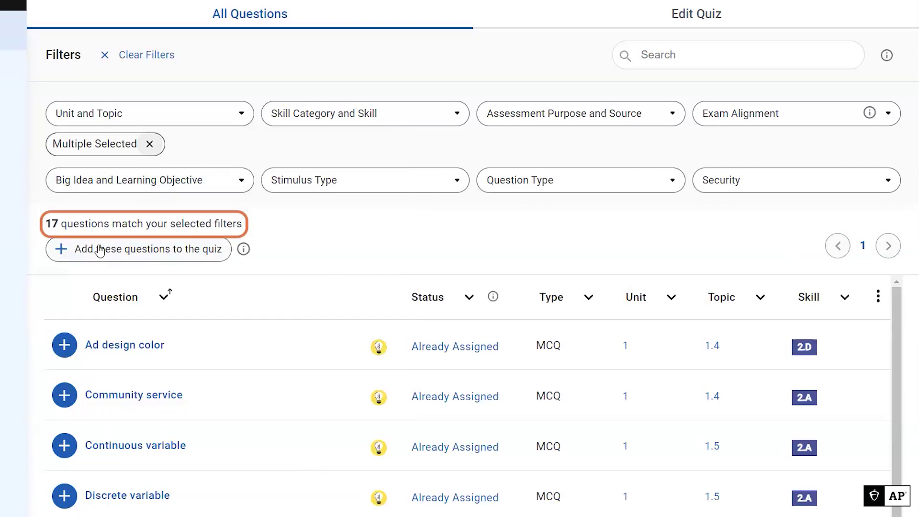
Examine the filtered question list, checking which questions have already been assigned
scroll(283, 238, down, 3)
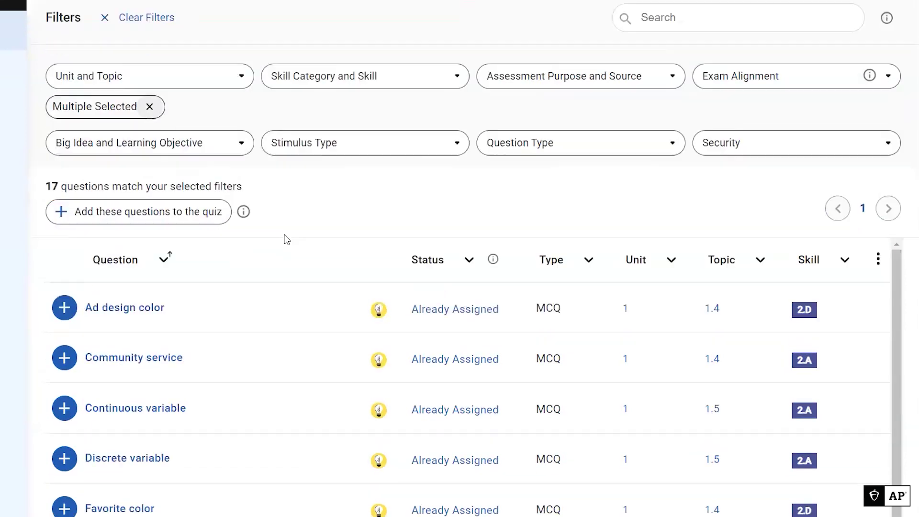
scroll(286, 239, down, 3)
scroll(286, 239, down, 3)
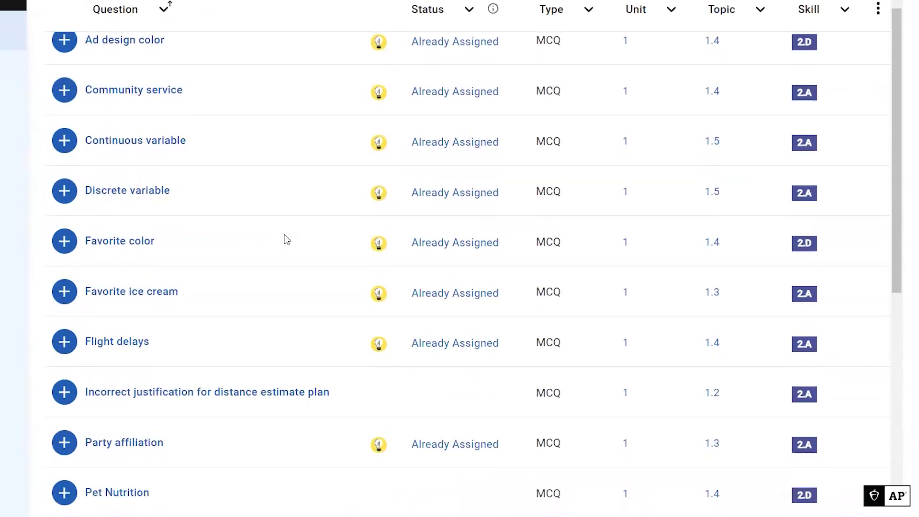
scroll(286, 239, down, 3)
scroll(286, 241, down, 2)
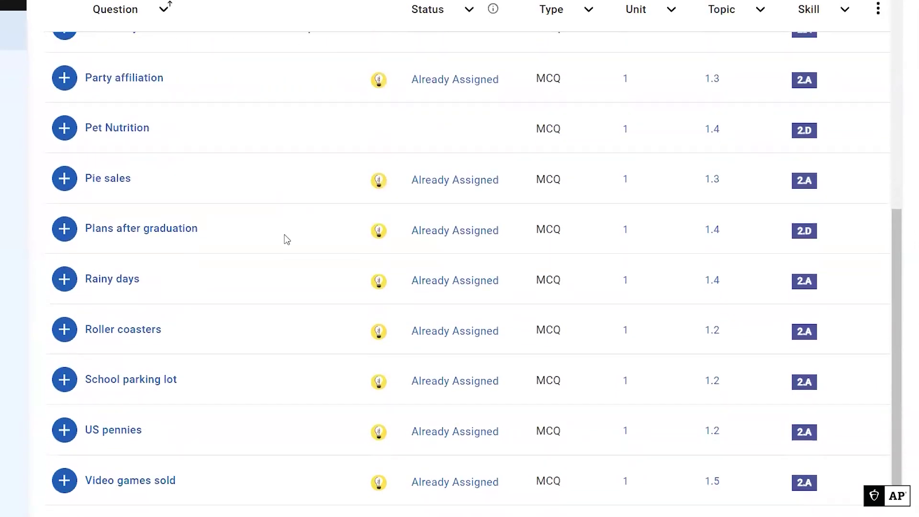
scroll(285, 240, up, 3)
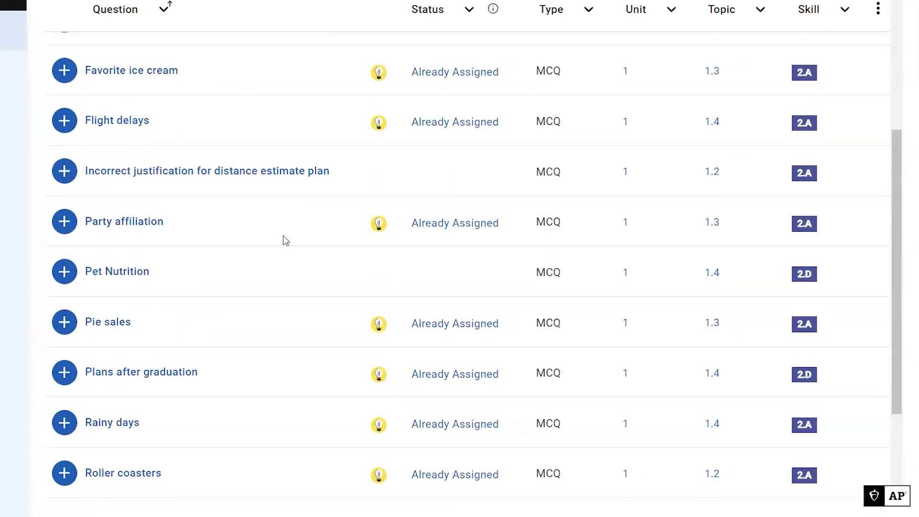
scroll(444, 244, up, 2)
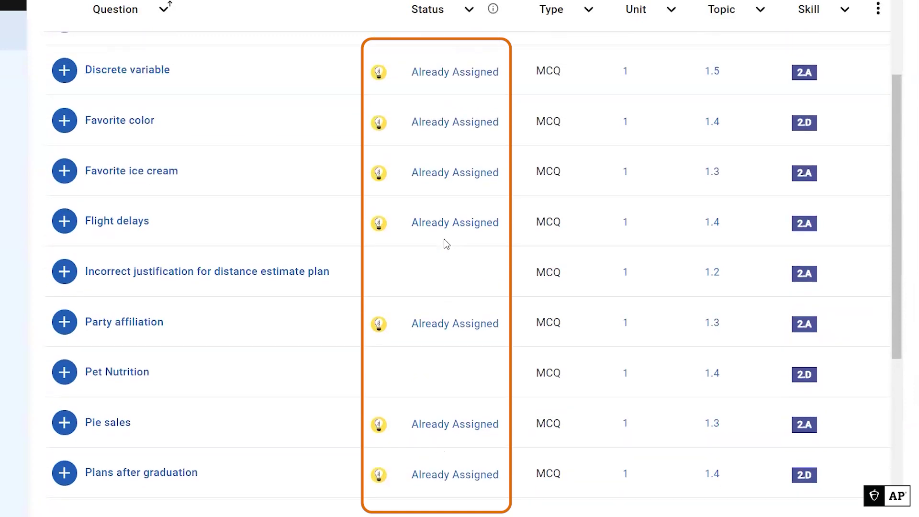
scroll(444, 241, up, 3)
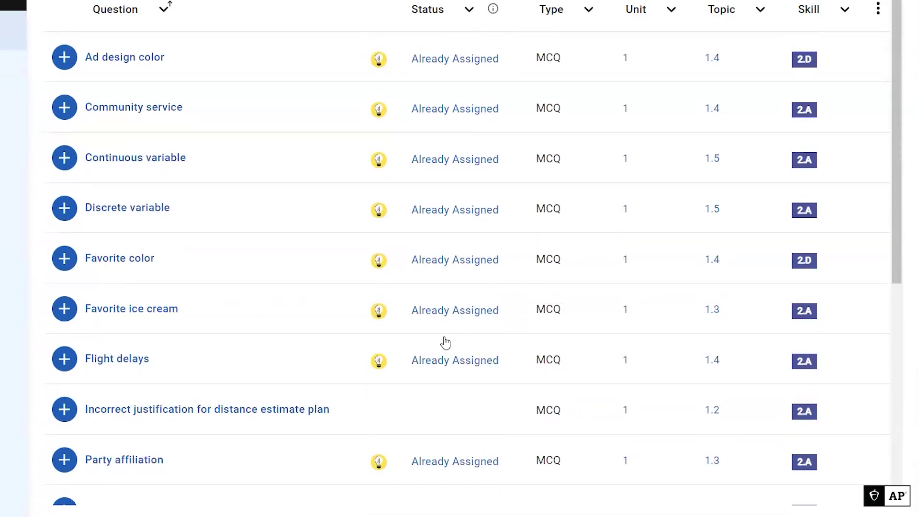
scroll(445, 343, down, 8)
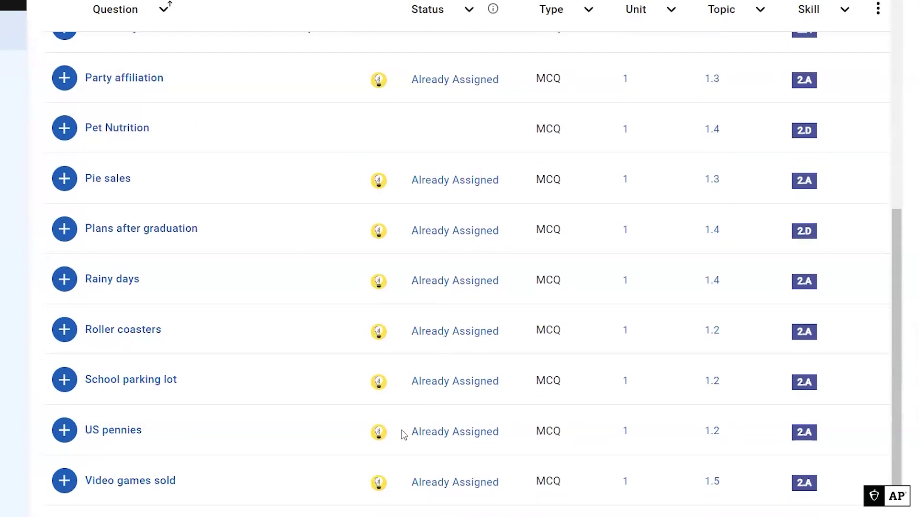
scroll(367, 221, up, 10)
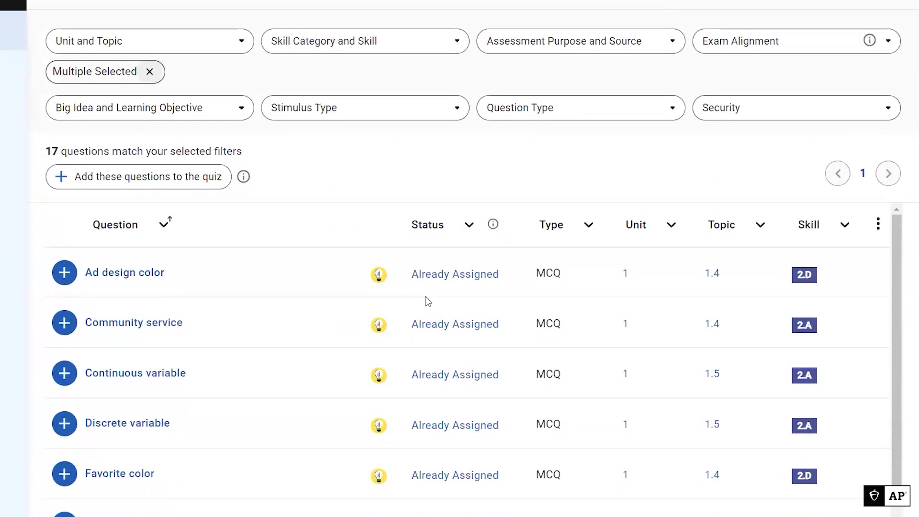
Limit the question list to those with a blank Status and add the Stimulus Type column
click(469, 224)
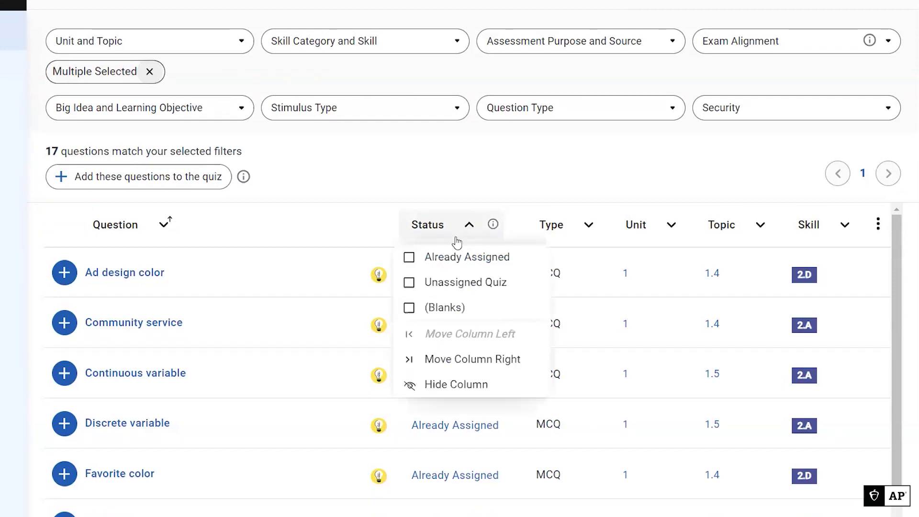
click(409, 307)
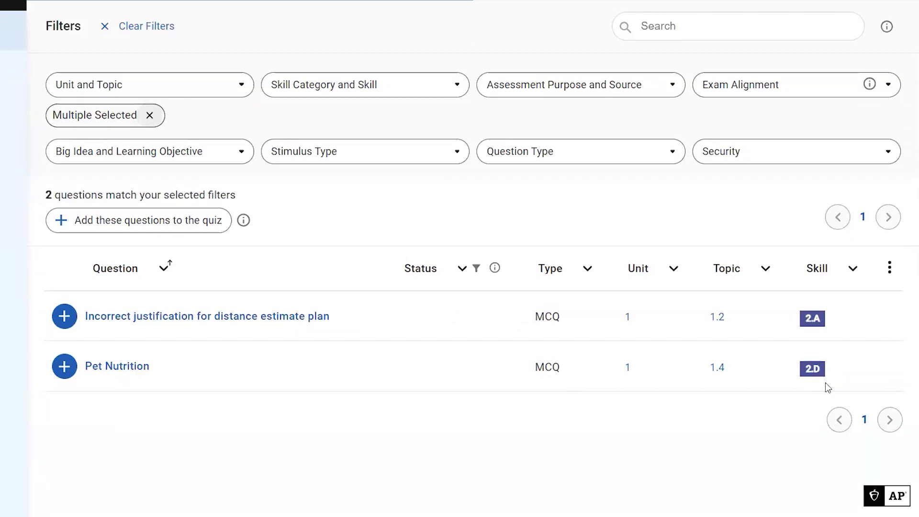
click(890, 270)
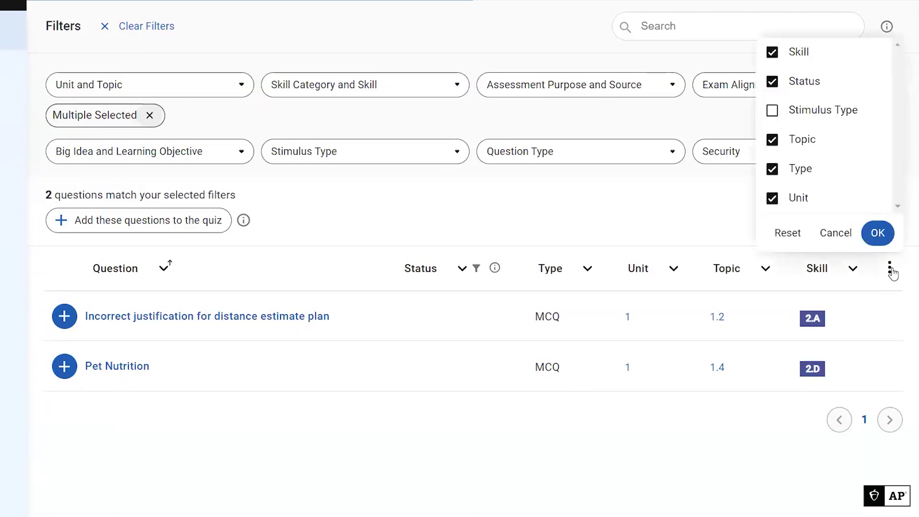
click(772, 111)
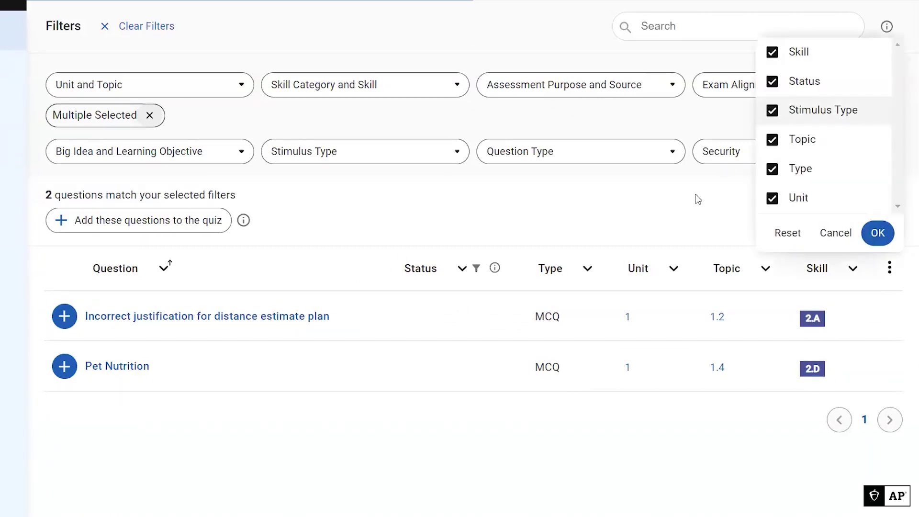
click(880, 233)
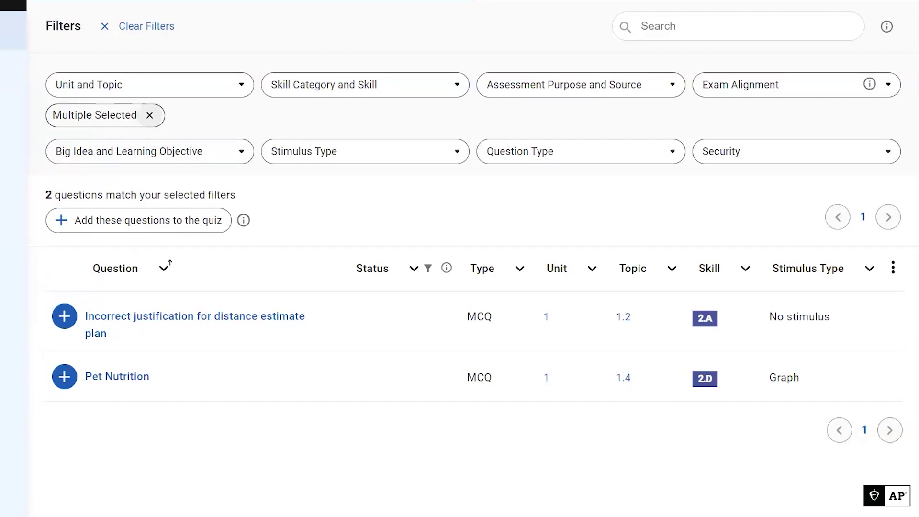
Clear the question filters and switch the course from AP Statistics to AP Chemistry, viewing its Unit 1 topics
click(103, 29)
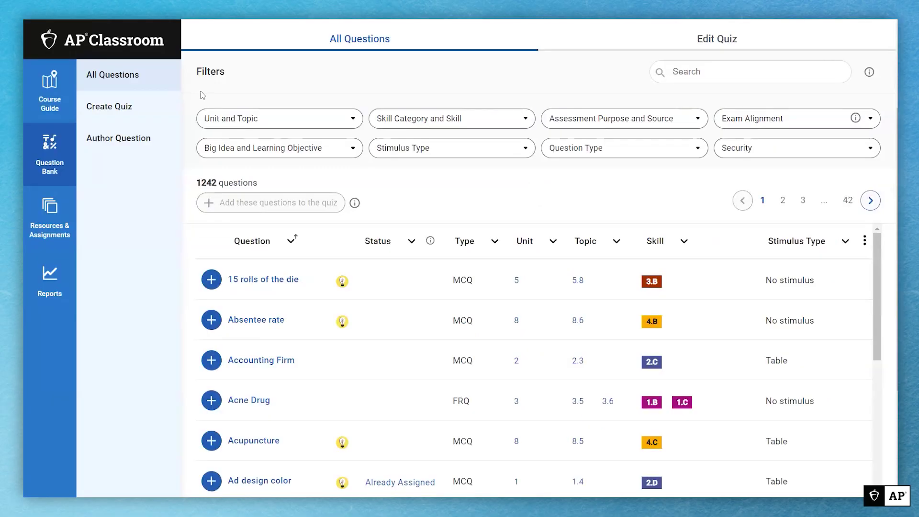
scroll(105, 5, up, 3)
click(252, 47)
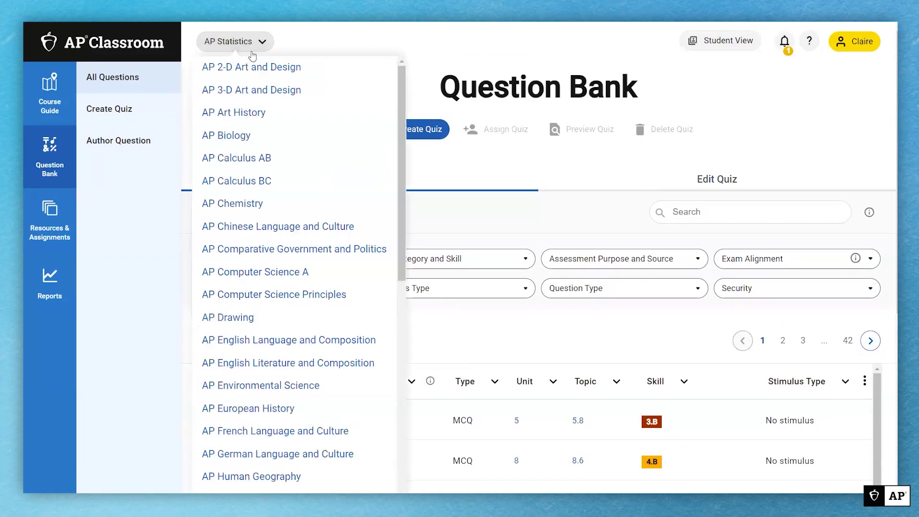
click(252, 206)
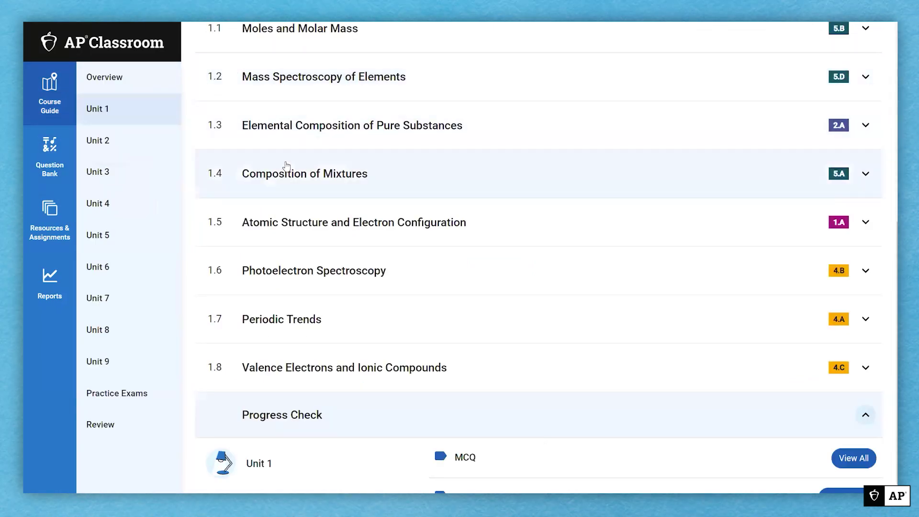
scroll(286, 166, up, 7)
scroll(286, 164, down, 2)
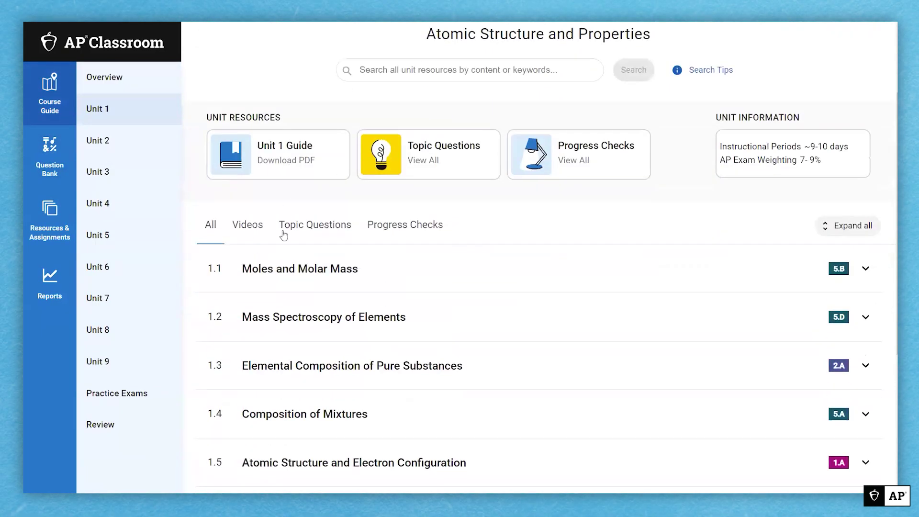
scroll(246, 229, down, 5)
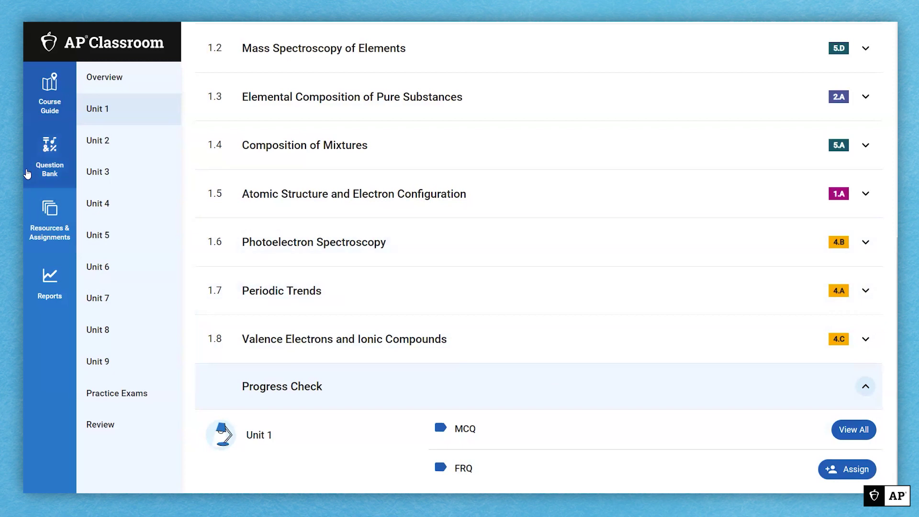
Open the Content & Skills Performance report and apply it to the Period 1 section
click(50, 279)
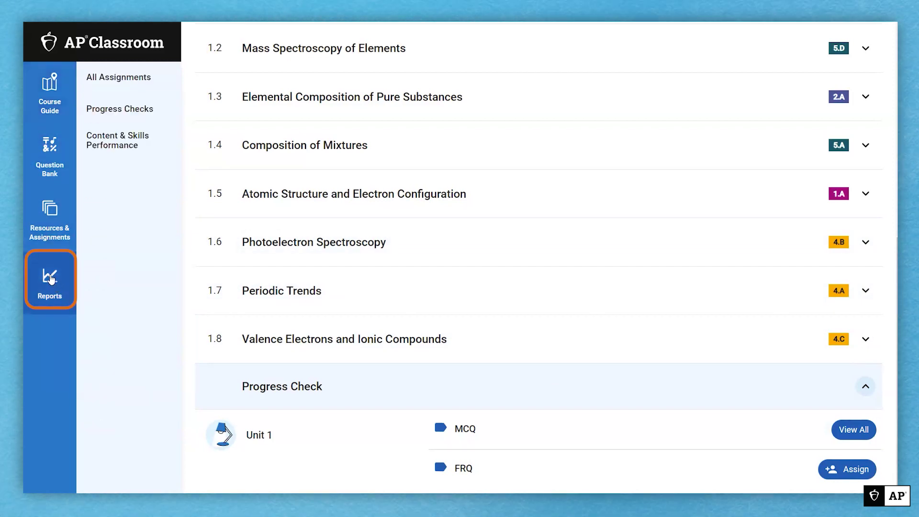
click(123, 142)
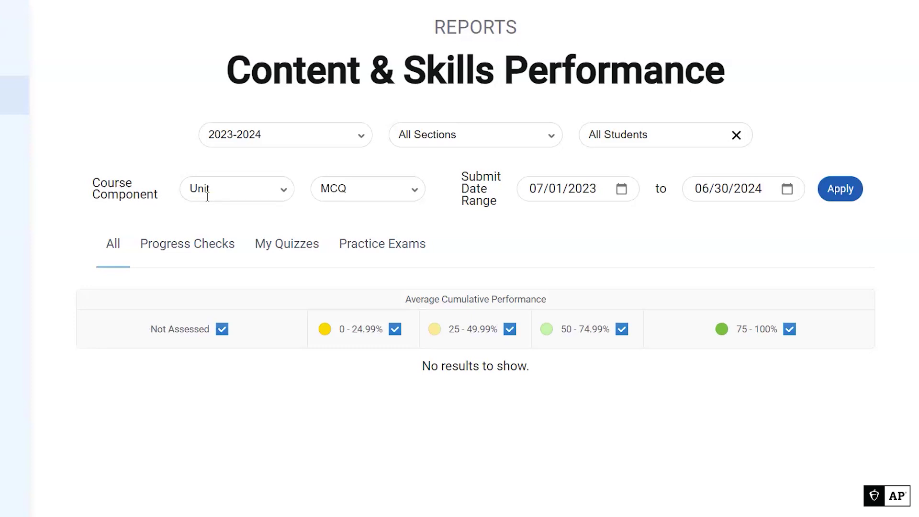
click(475, 134)
click(471, 229)
click(847, 196)
scroll(833, 167, down, 1)
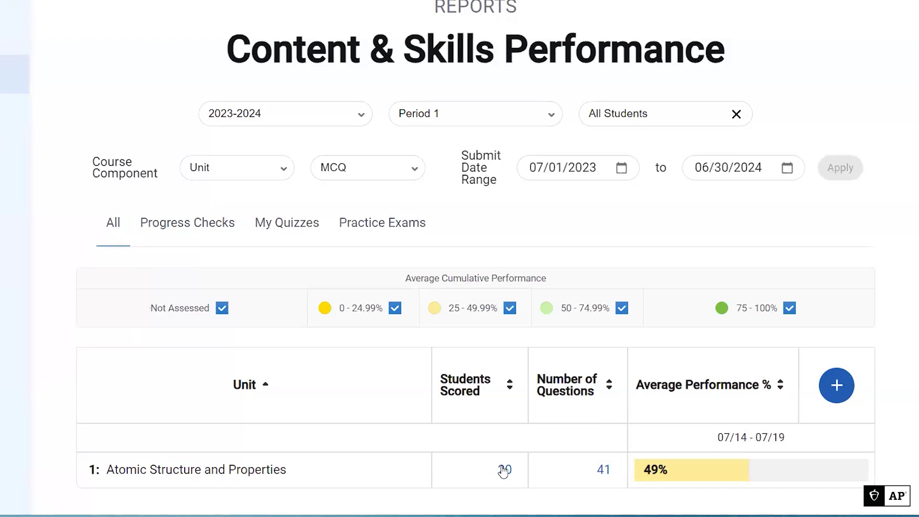
Review the average performance on each question in Unit 1, Atomic Structure and Properties, then close the question list
click(603, 471)
scroll(629, 465, down, 5)
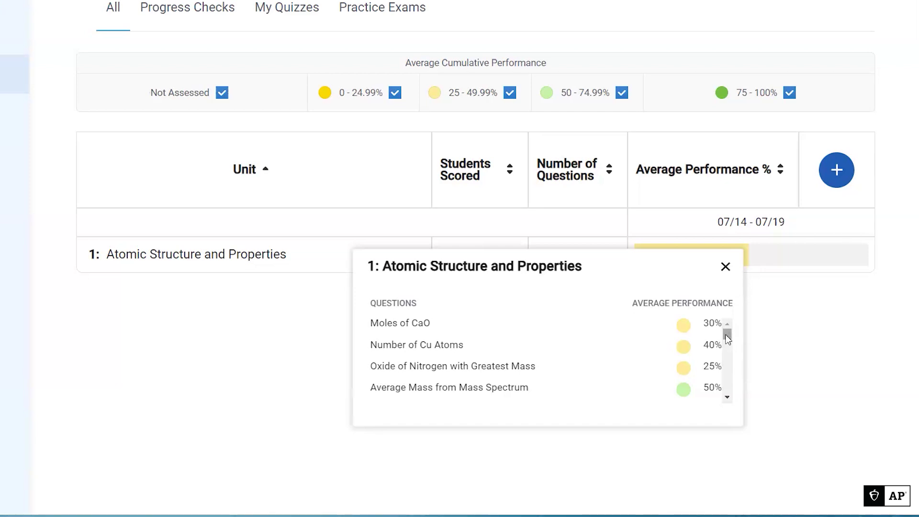
drag(727, 338, 730, 345)
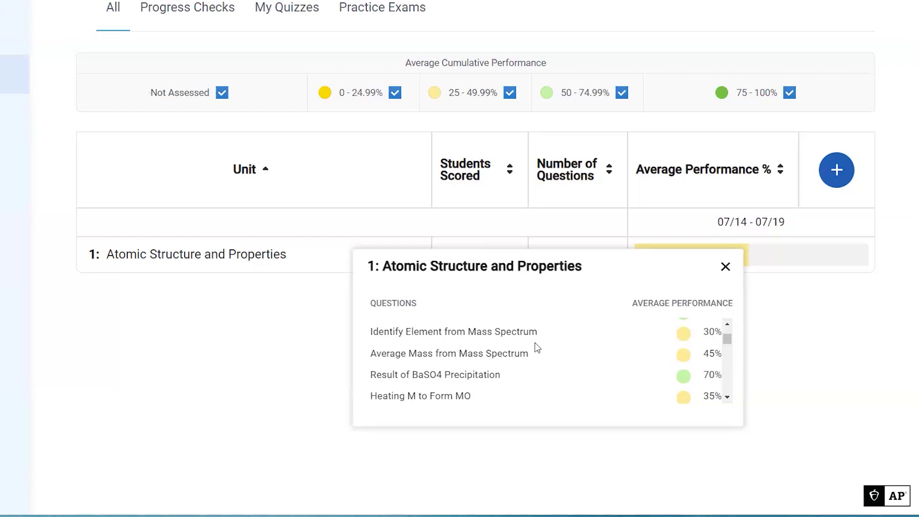
mouse_move(468, 378)
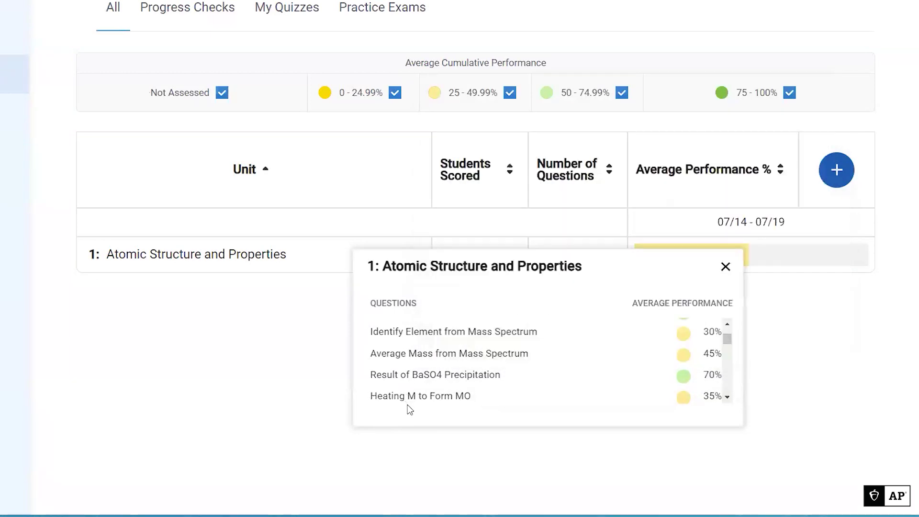
click(726, 267)
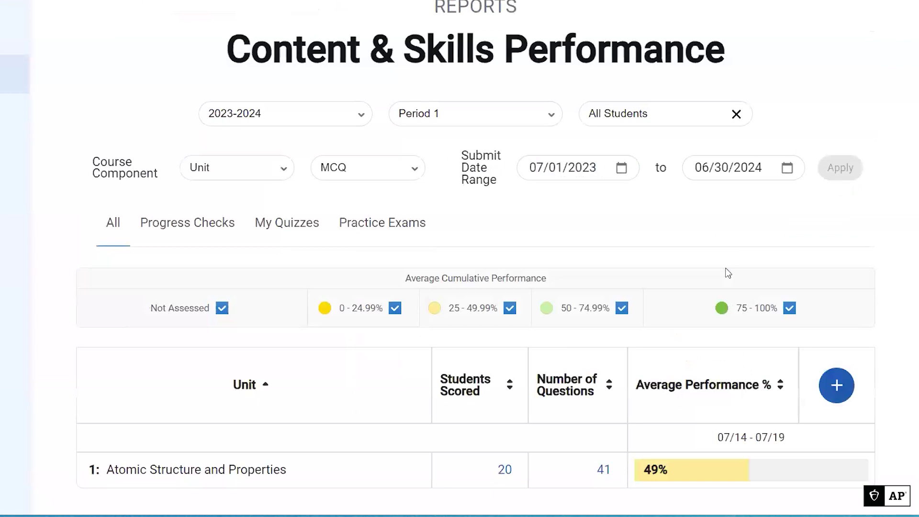
Change the report's Course Component to Topic and apply it to show performance by topic
click(280, 166)
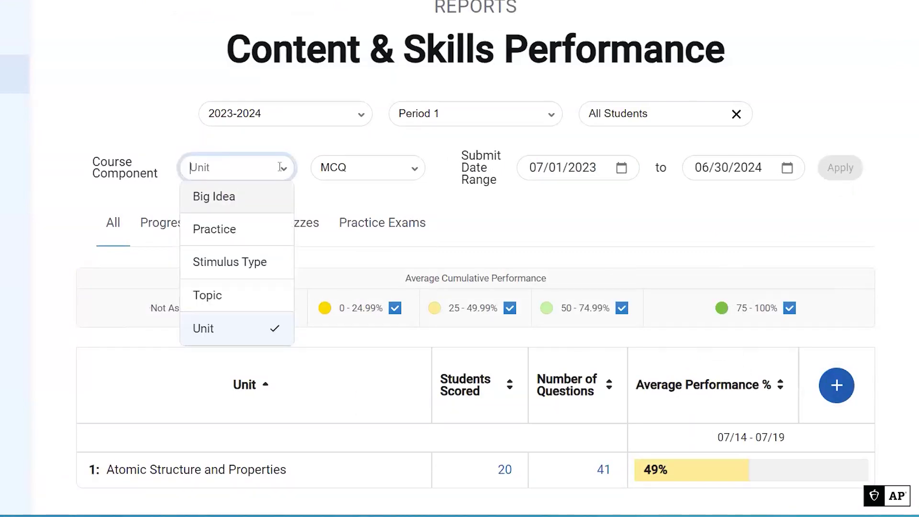
click(259, 297)
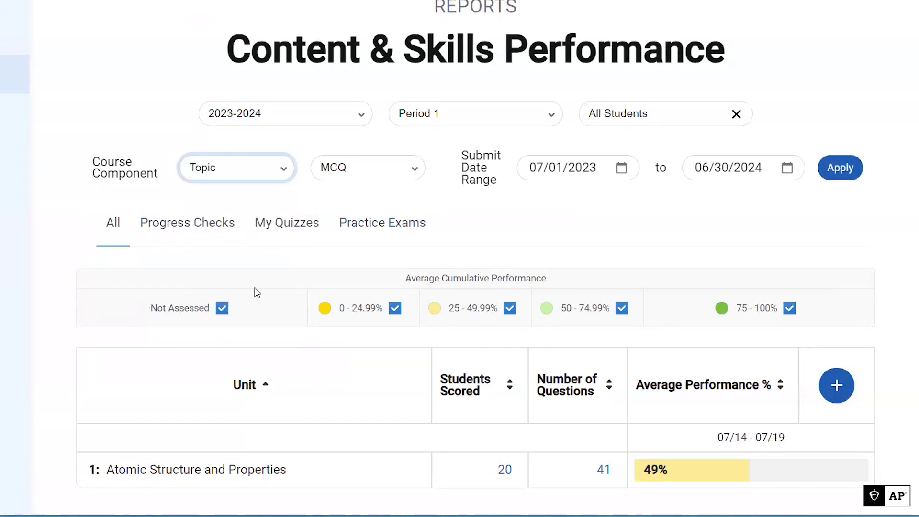
click(847, 169)
scroll(646, 171, down, 5)
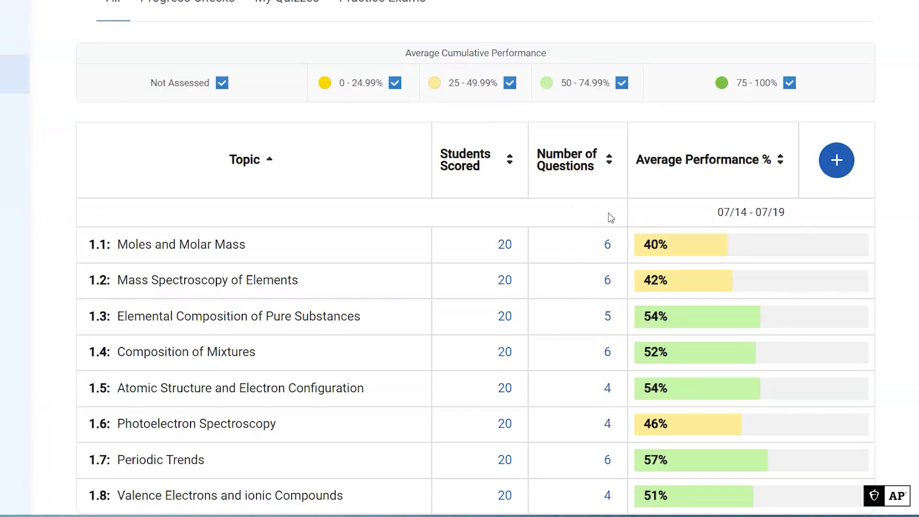
Review the question averages and the student performance groups for Topic 1.1, Moles and Molar Mass
click(607, 247)
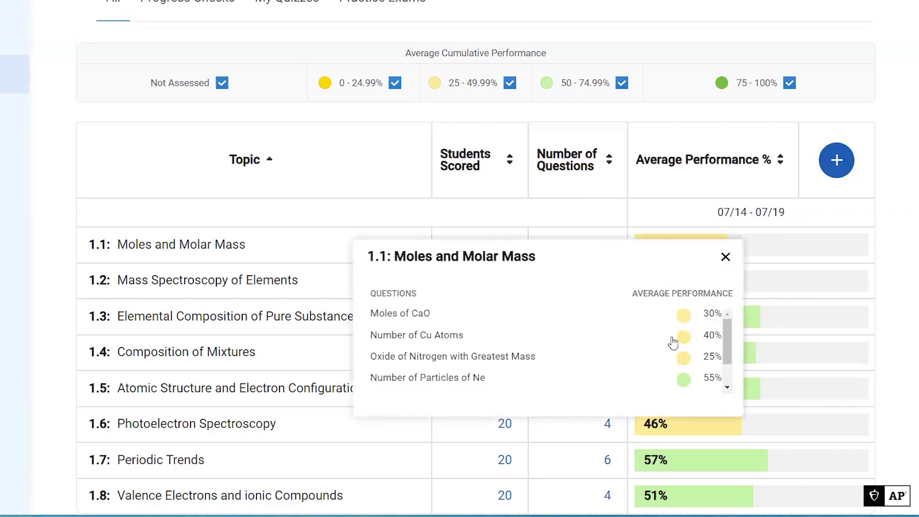
scroll(693, 333, down, 2)
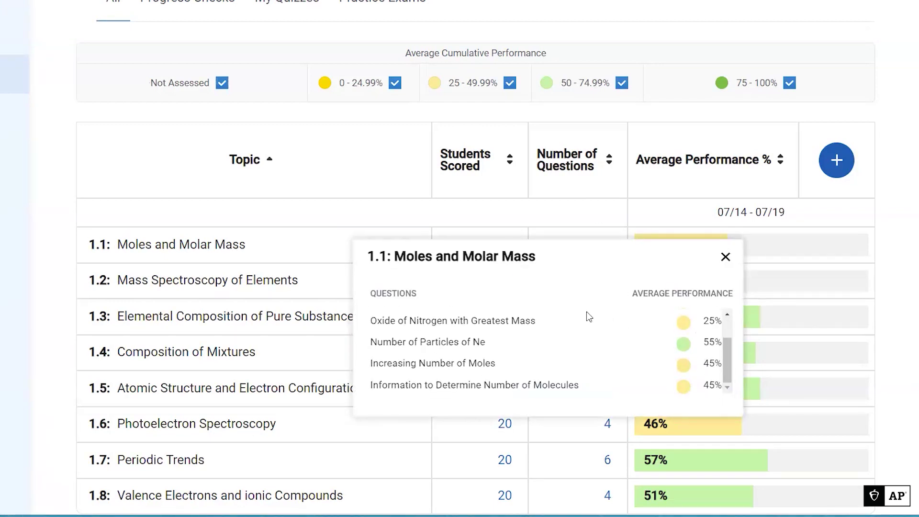
mouse_move(517, 325)
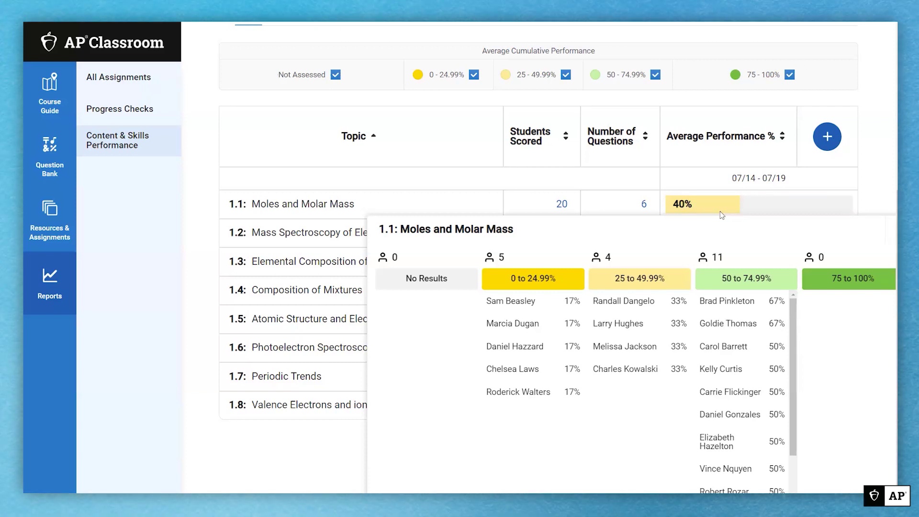
scroll(717, 241, up, 2)
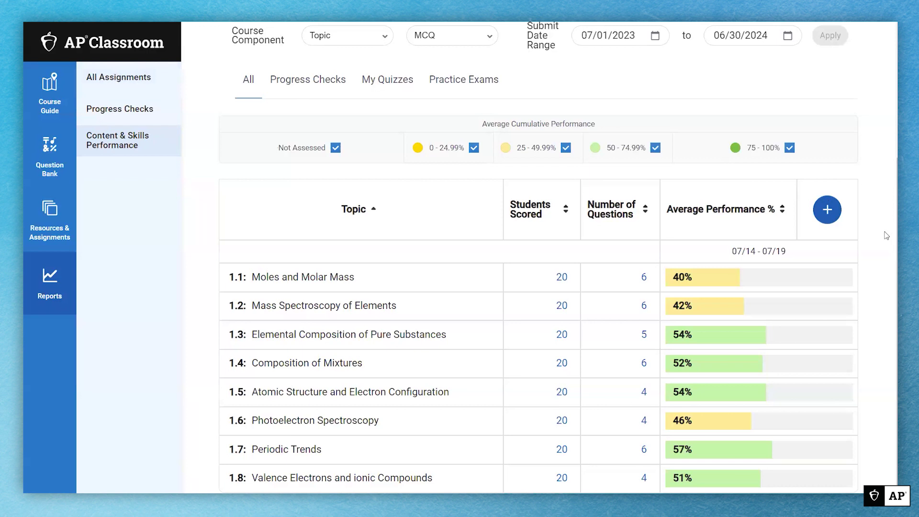
Expand the topic report into individual assignment results and view the assignments through to Topic 1.1 - Practice #1
click(827, 209)
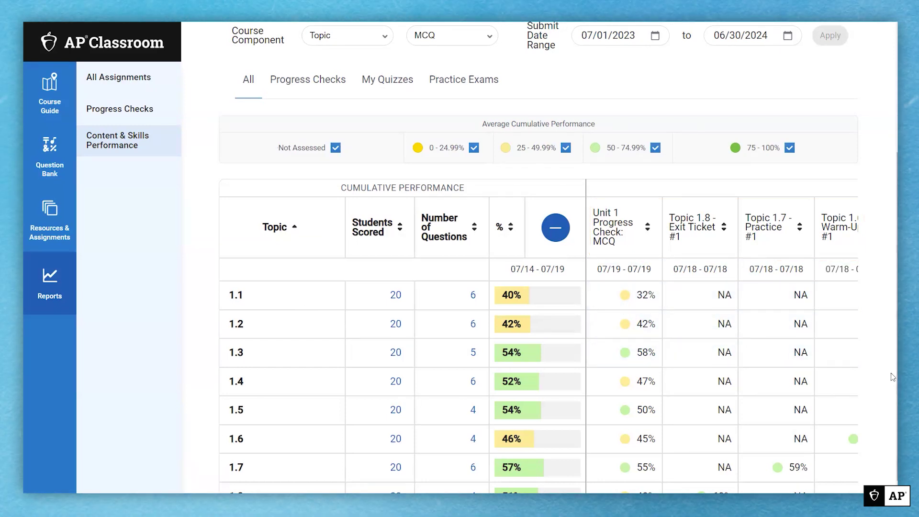
scroll(892, 383, down, 1)
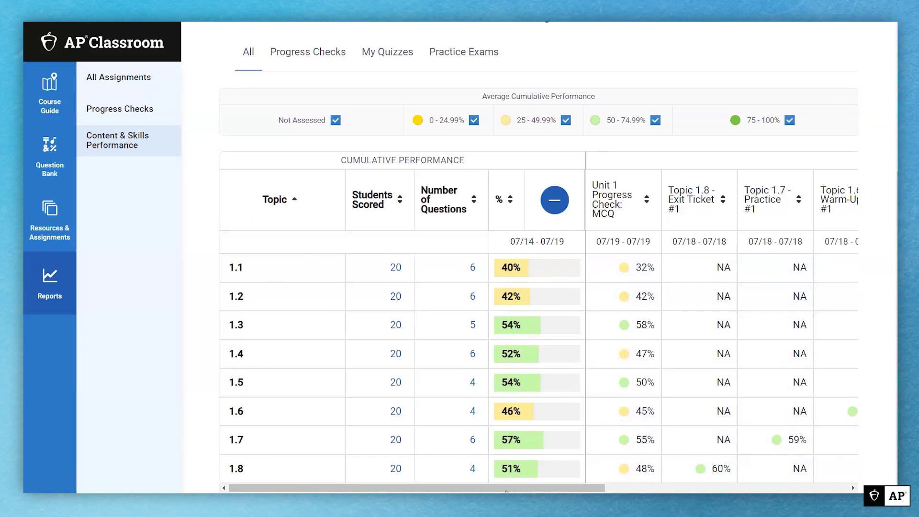
drag(503, 491, 747, 490)
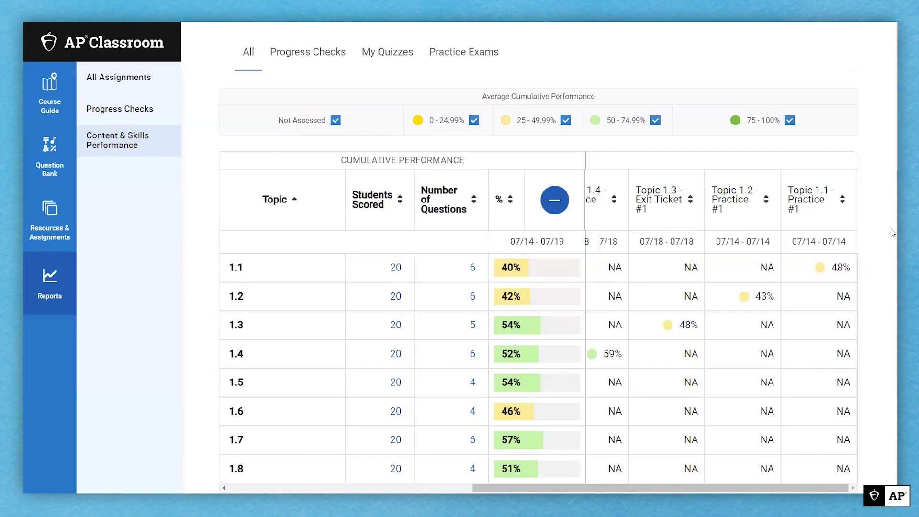
Collapse the individual assignment results and return the report to average performance by topic
scroll(892, 172, up, 2)
scroll(893, 173, up, 1)
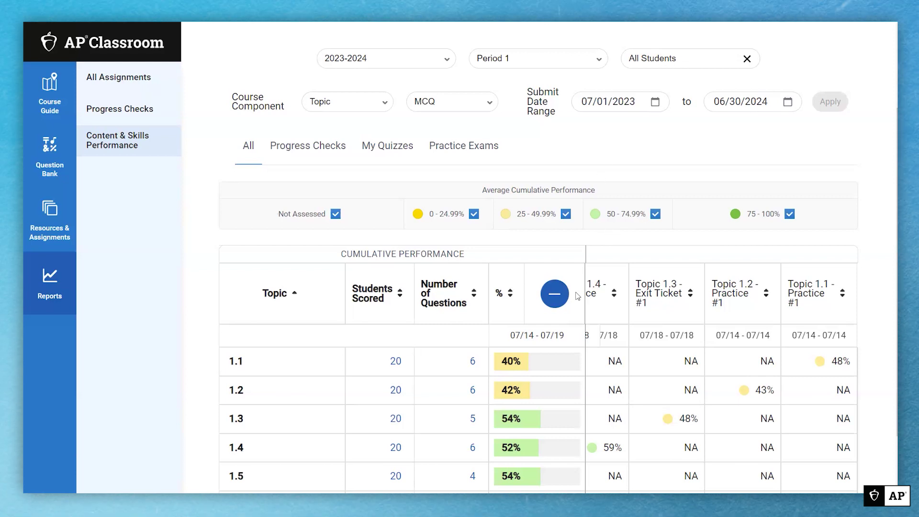
click(555, 294)
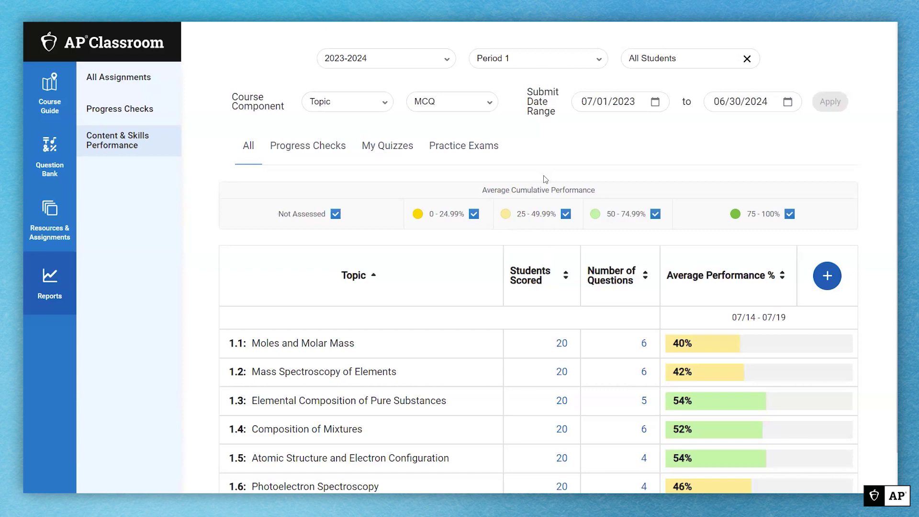
scroll(585, 202, down, 2)
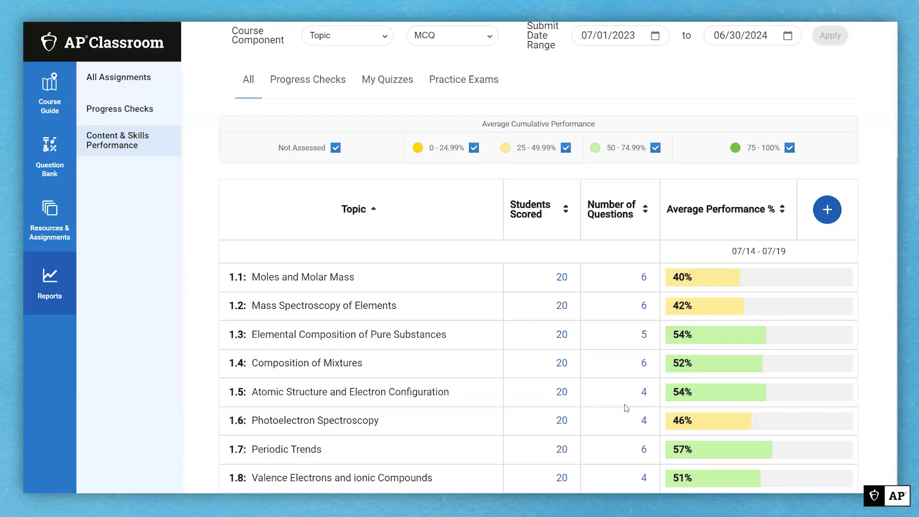
scroll(625, 407, up, 3)
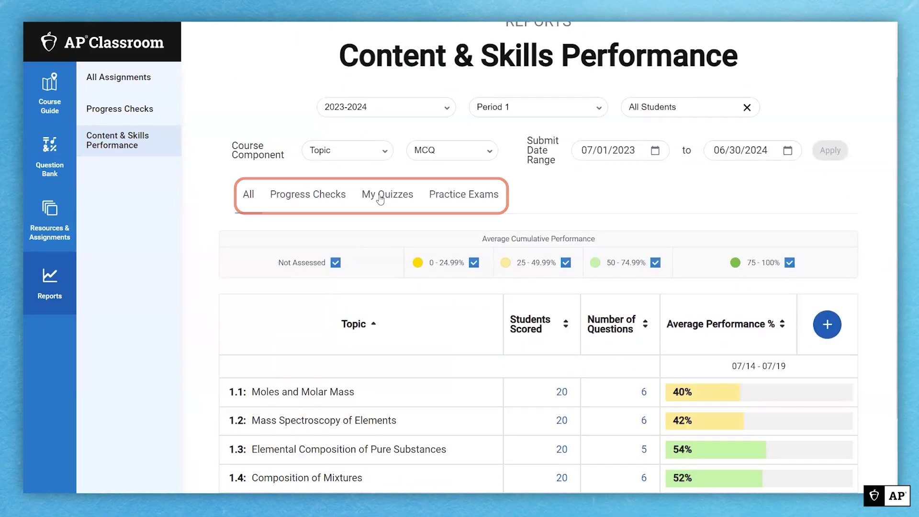
scroll(404, 207, down, 1)
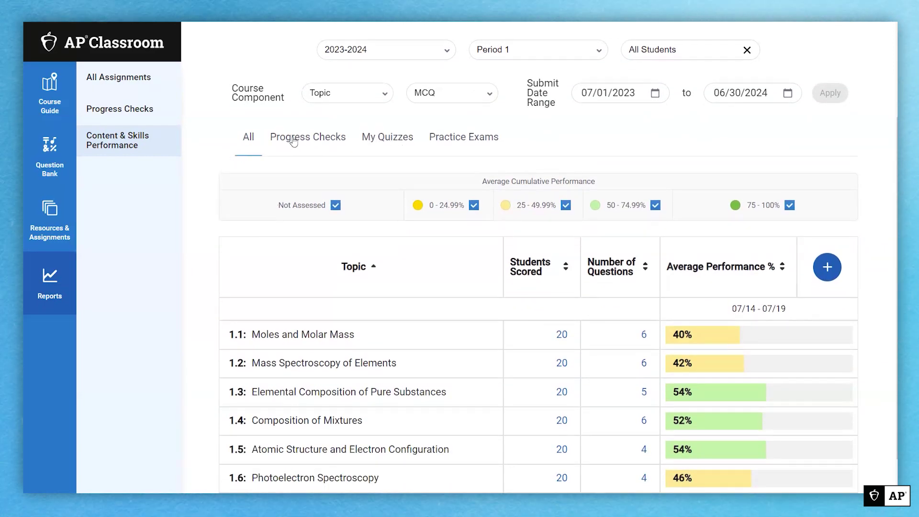
Compare topic performance on My Quizzes with performance on Progress Checks, leaving the report filtered to Progress Checks
click(388, 139)
scroll(385, 102, down, 1)
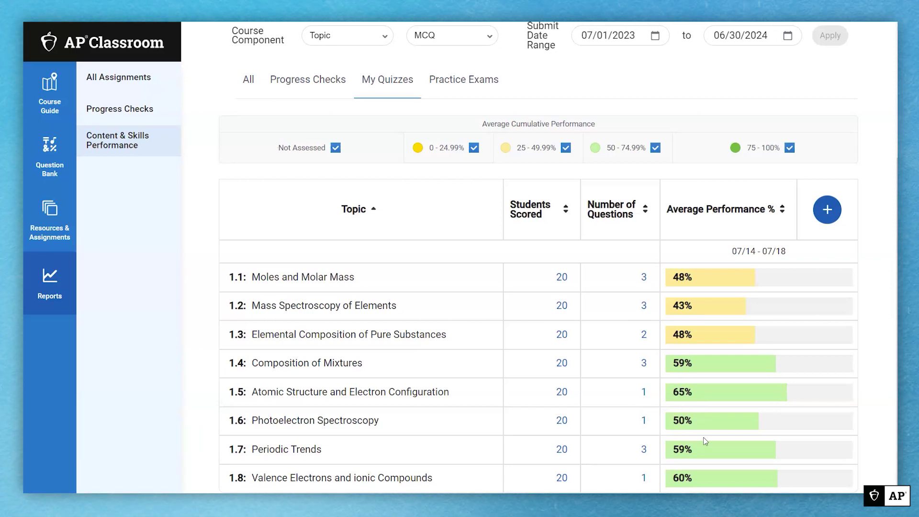
click(307, 81)
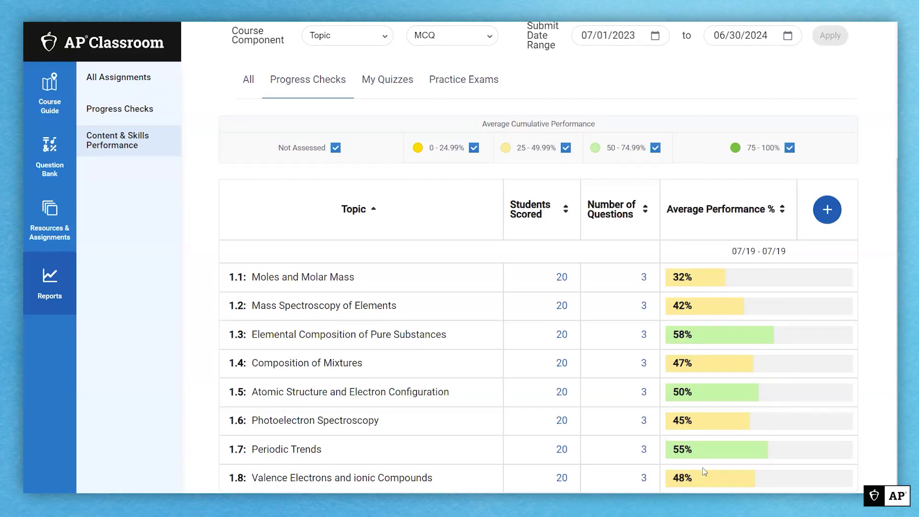
click(382, 87)
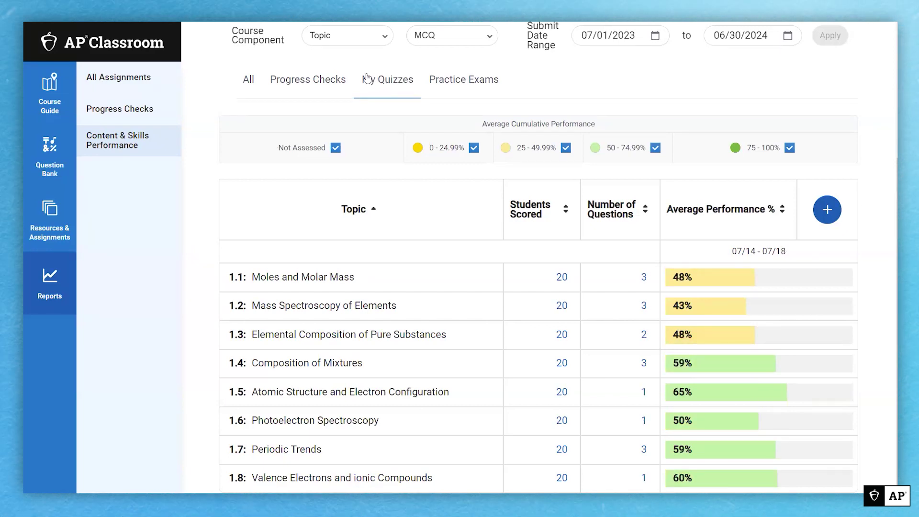
click(319, 85)
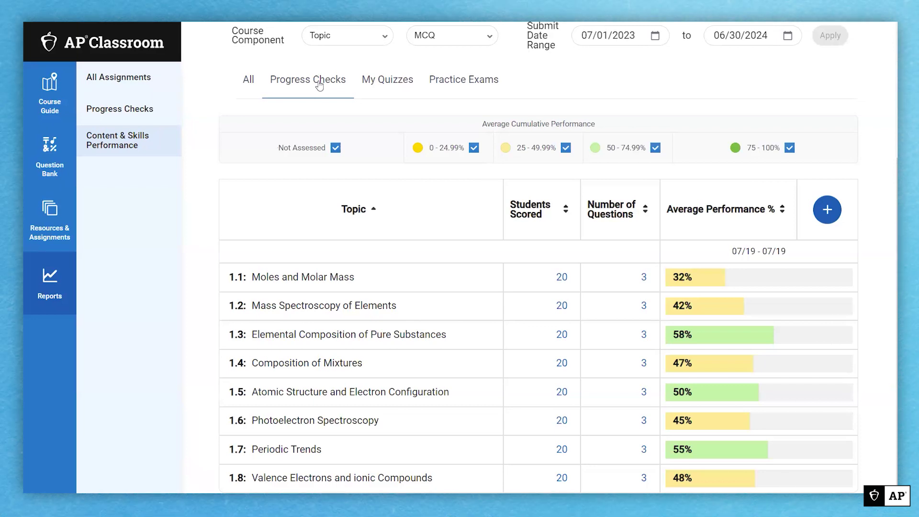
Switch the course to AP Calculus AB and open its Progress Checks report showing all classes
scroll(153, 116, up, 4)
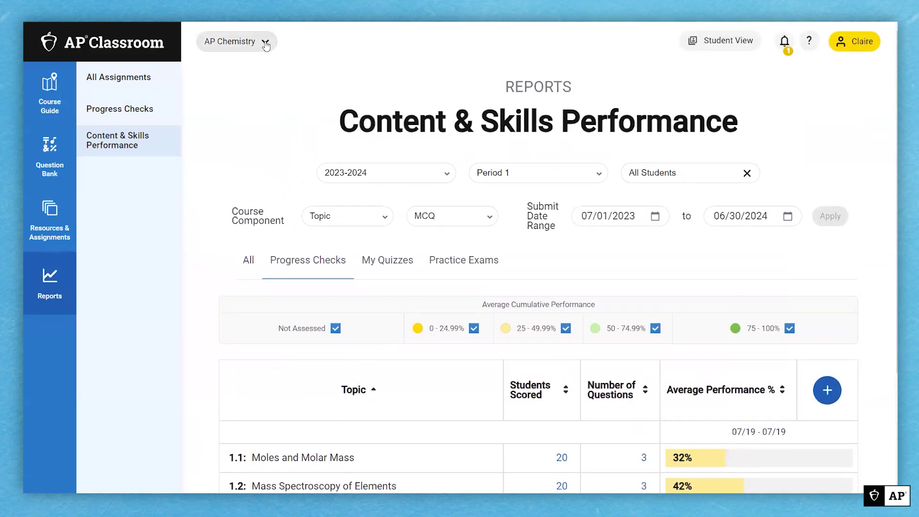
click(265, 43)
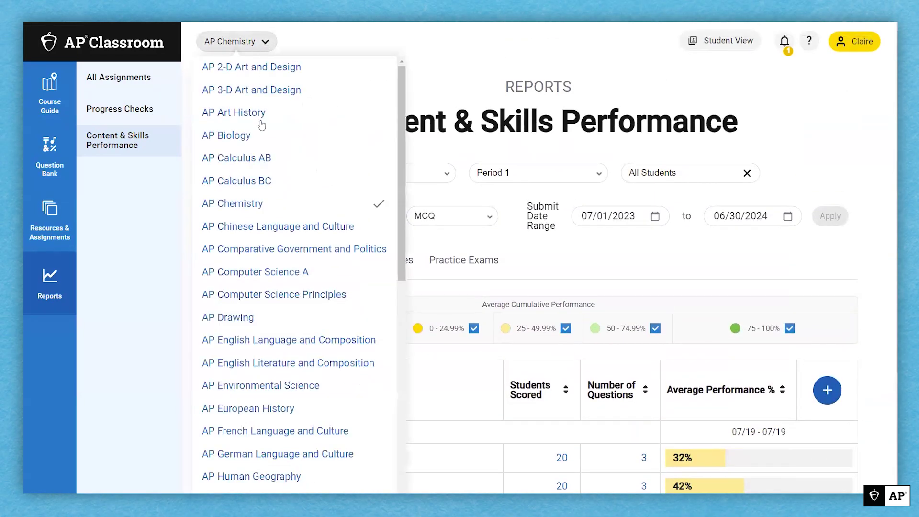
click(275, 159)
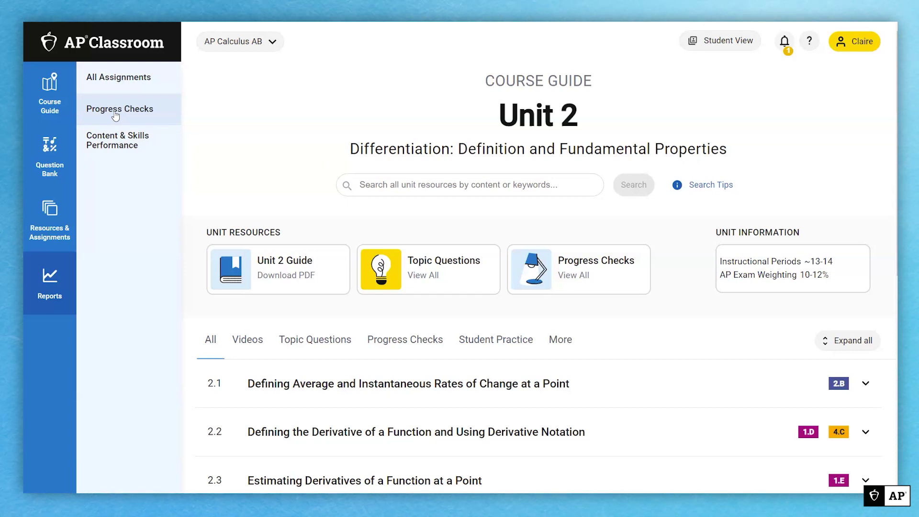
click(115, 115)
scroll(326, 157, down, 1)
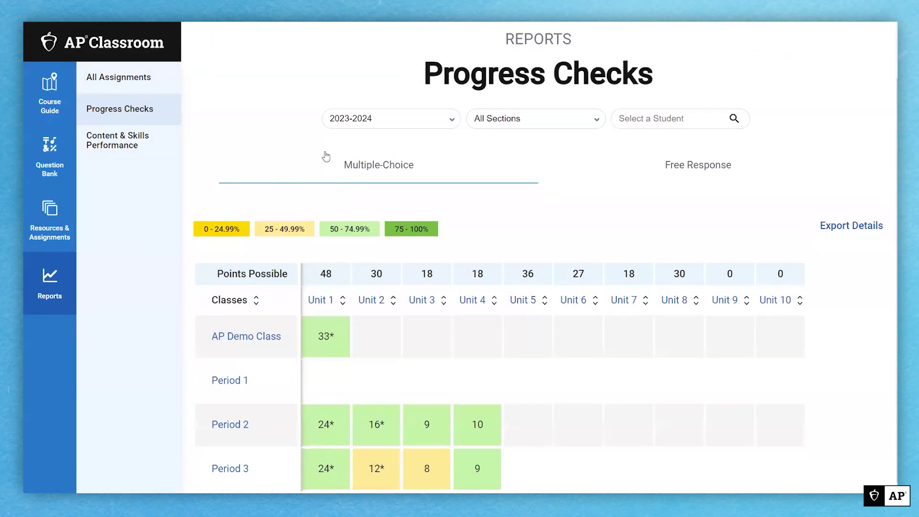
scroll(326, 157, down, 1)
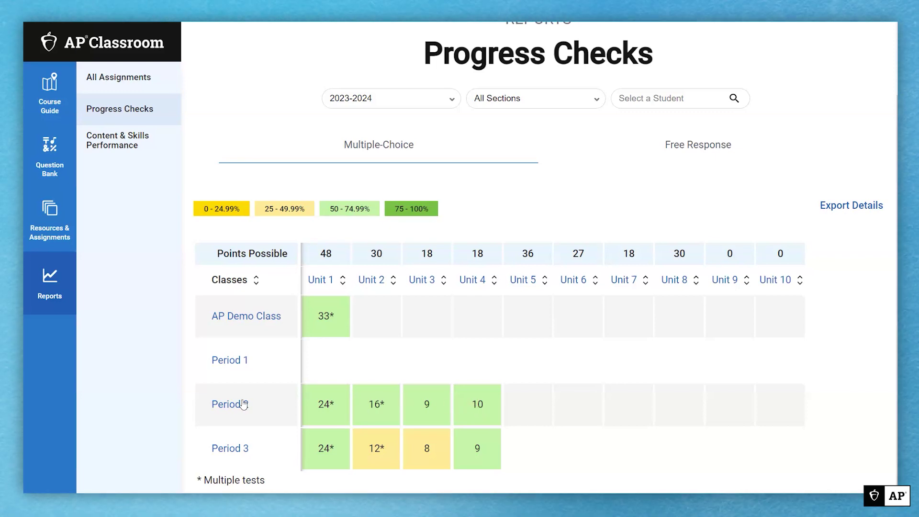
Review Period 2's Unit 1 and Unit 4 Progress Check results, including the Unit 4 student performance groups, then close the details
click(328, 407)
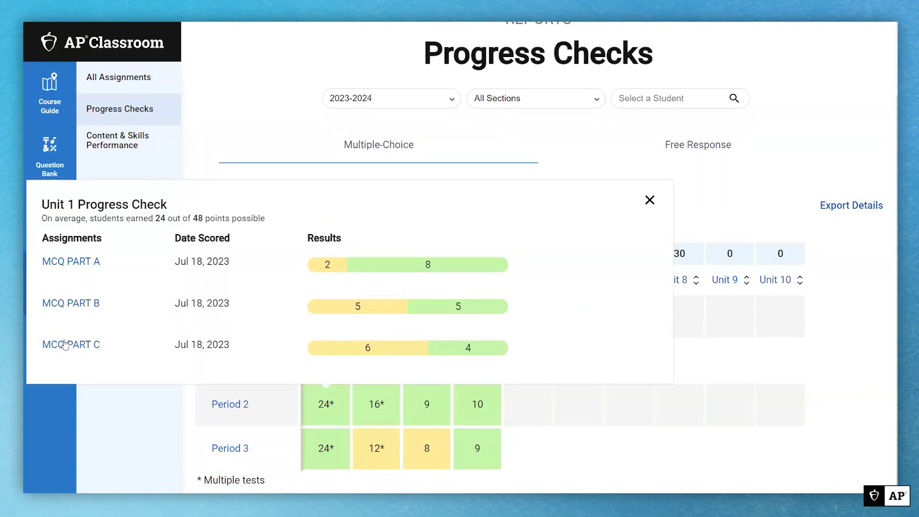
click(480, 405)
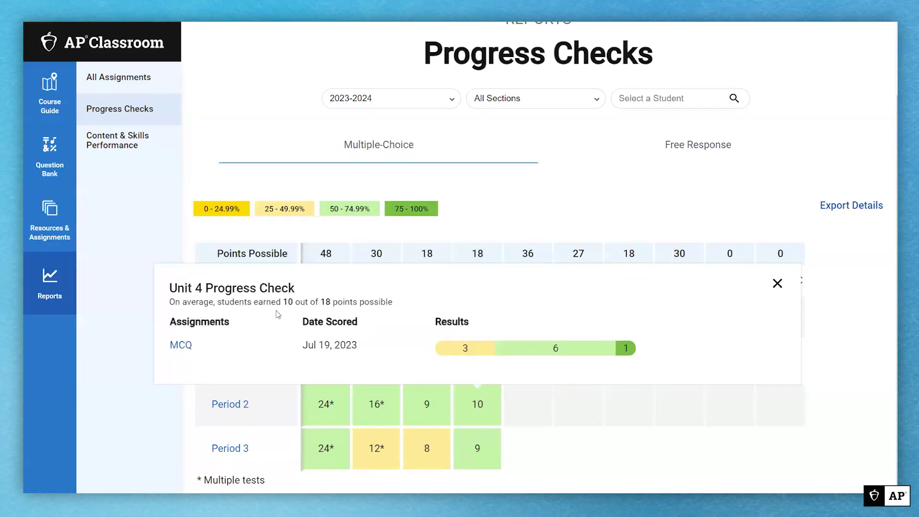
click(553, 352)
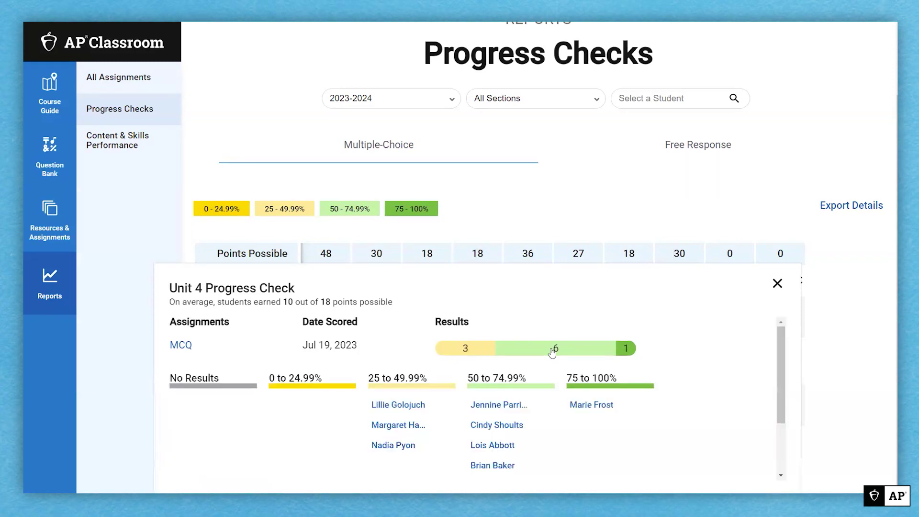
scroll(554, 353, down, 1)
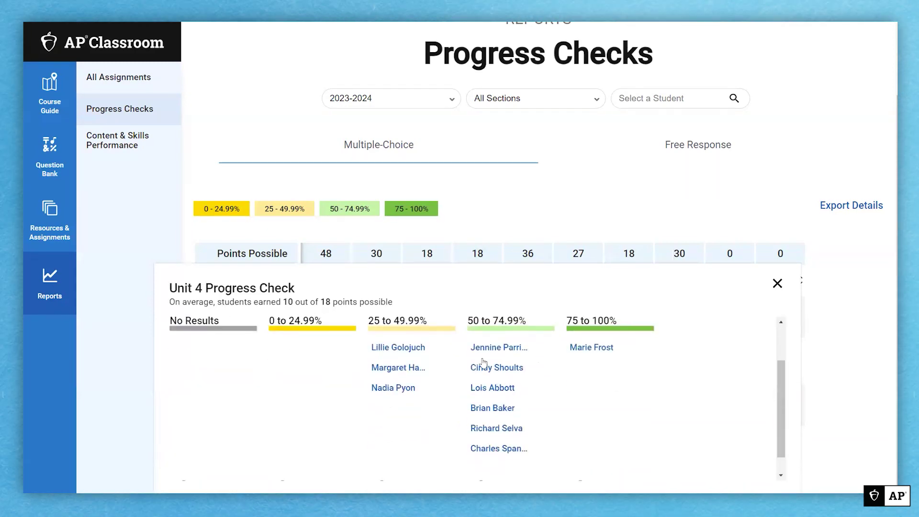
scroll(503, 421, down, 1)
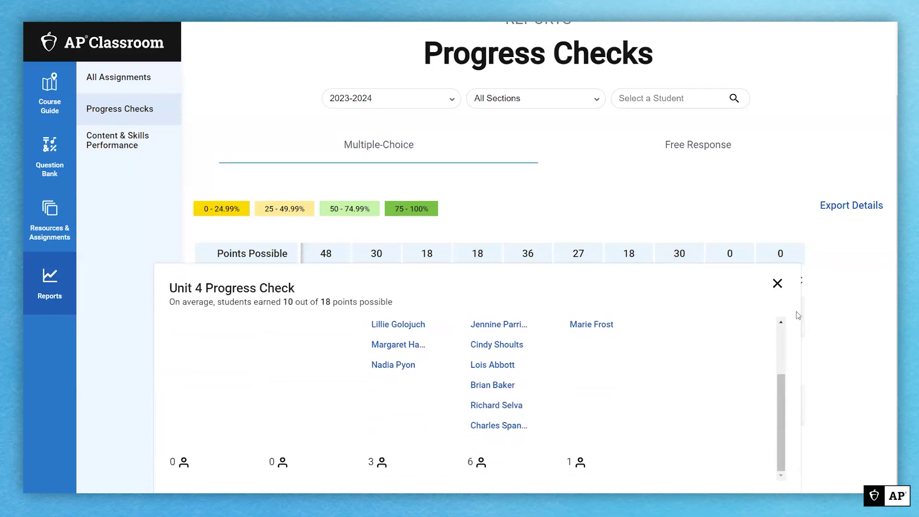
click(777, 283)
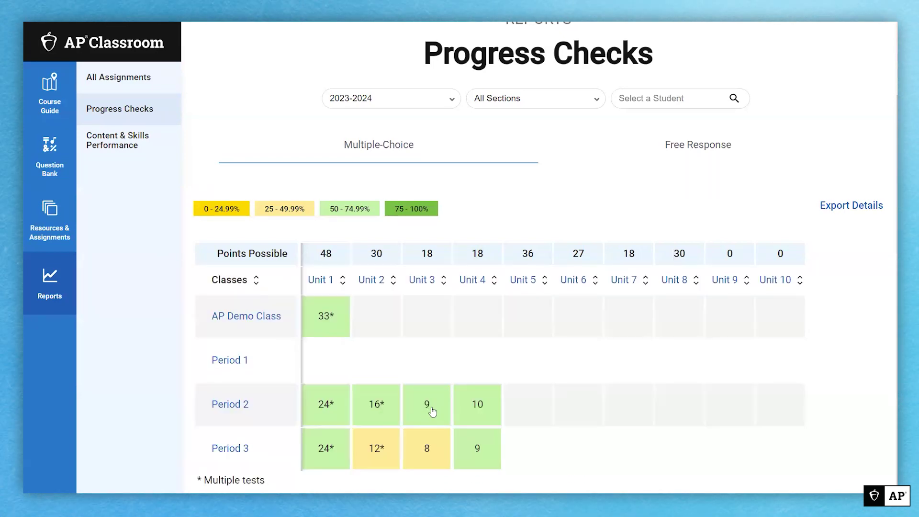
Show Period 3's individual student results and filter the report to the fourth student in the list
click(241, 449)
scroll(282, 417, down, 3)
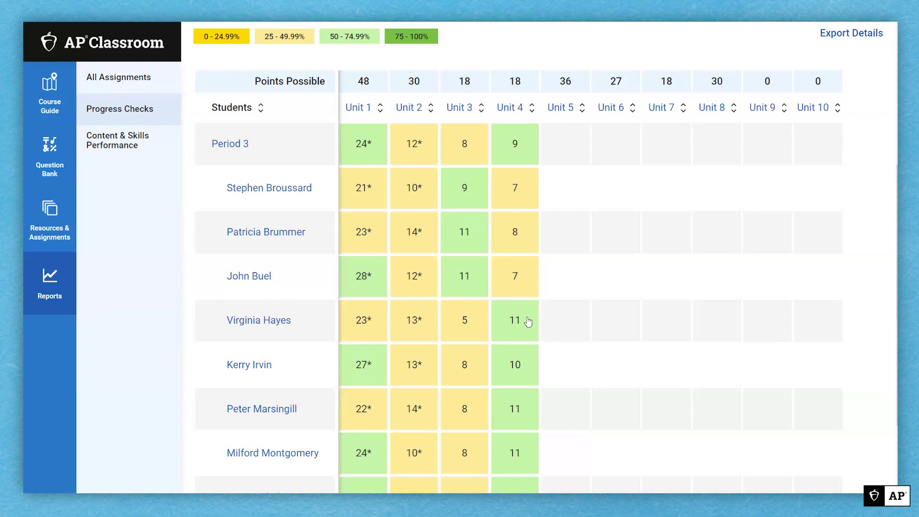
scroll(528, 321, up, 5)
click(635, 175)
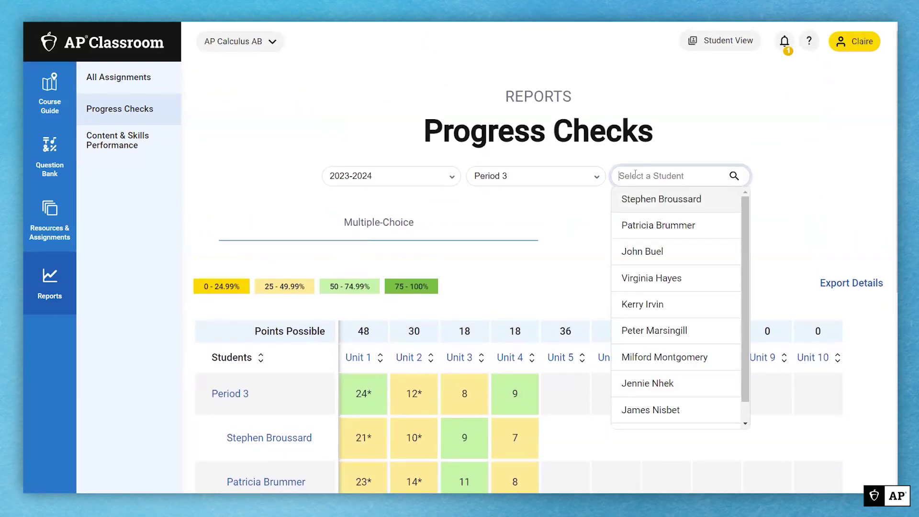
click(661, 283)
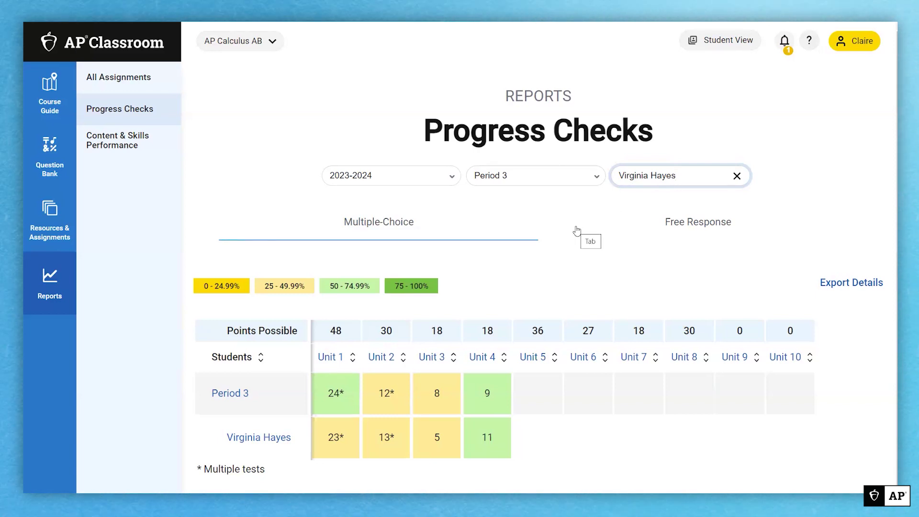
Clear the student filter, look through all of Period 3's students, and return to the report for all classes
click(737, 176)
scroll(594, 228, down, 2)
scroll(591, 230, down, 1)
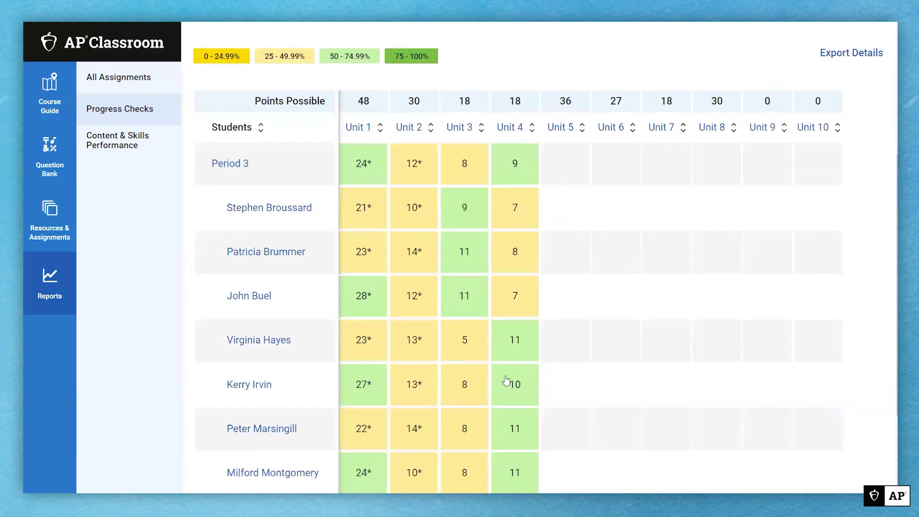
scroll(396, 246, down, 6)
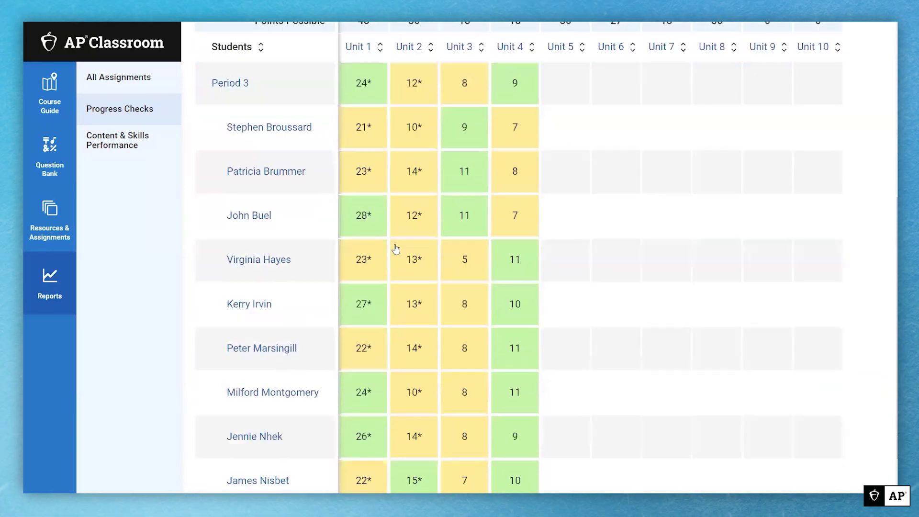
scroll(216, 160, up, 6)
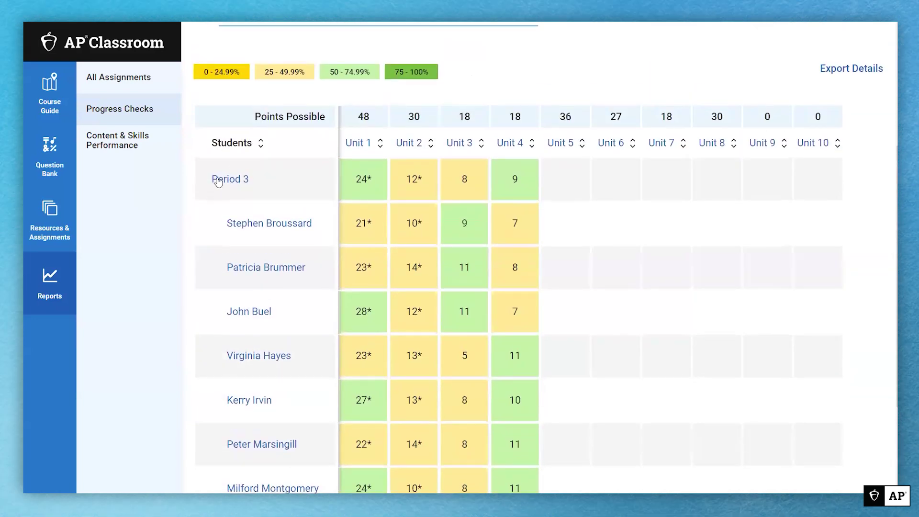
click(215, 180)
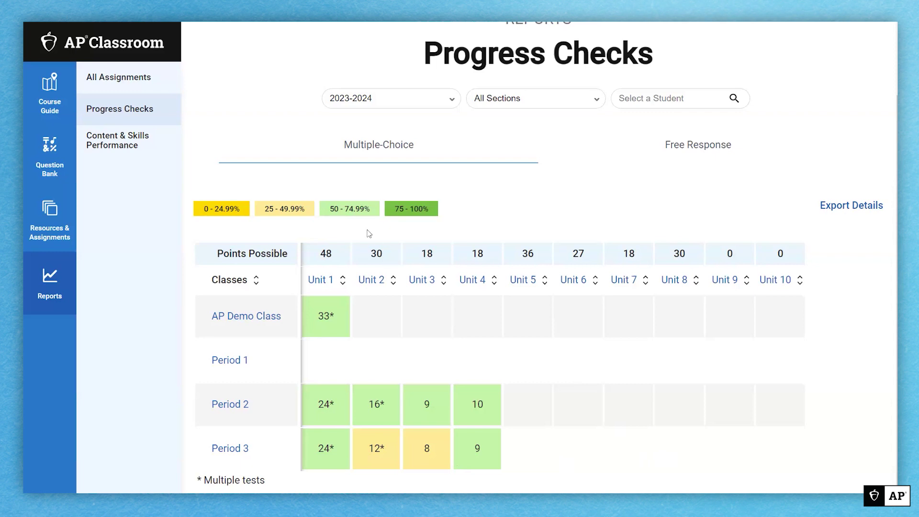
Sort the classes by Unit 3 Progress Check score in ascending order
click(423, 282)
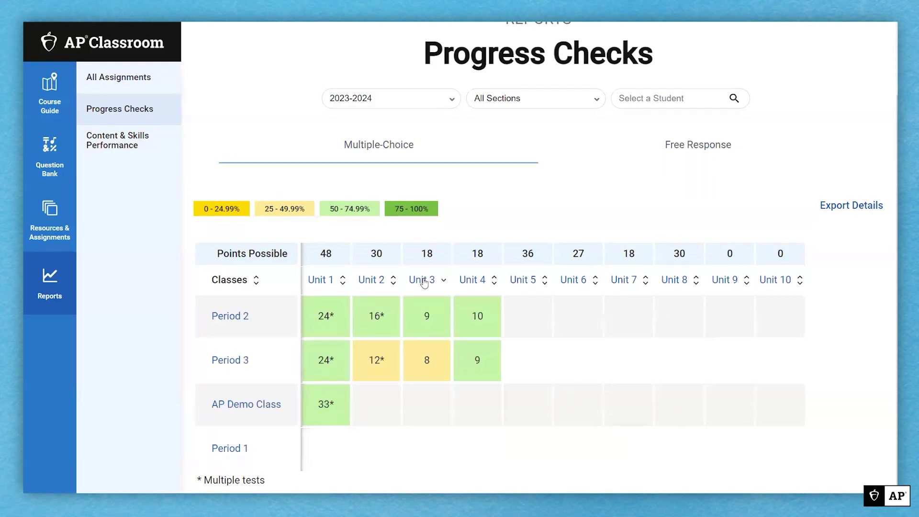
click(424, 283)
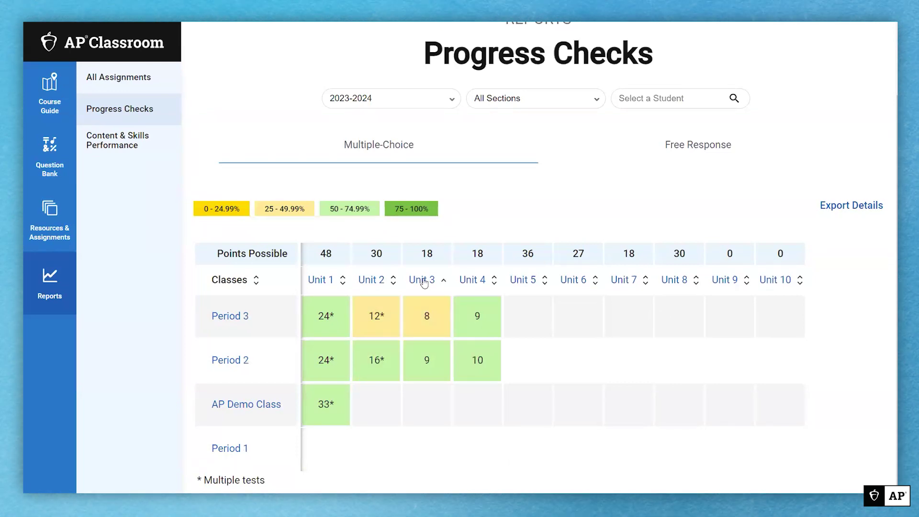
click(429, 283)
click(430, 283)
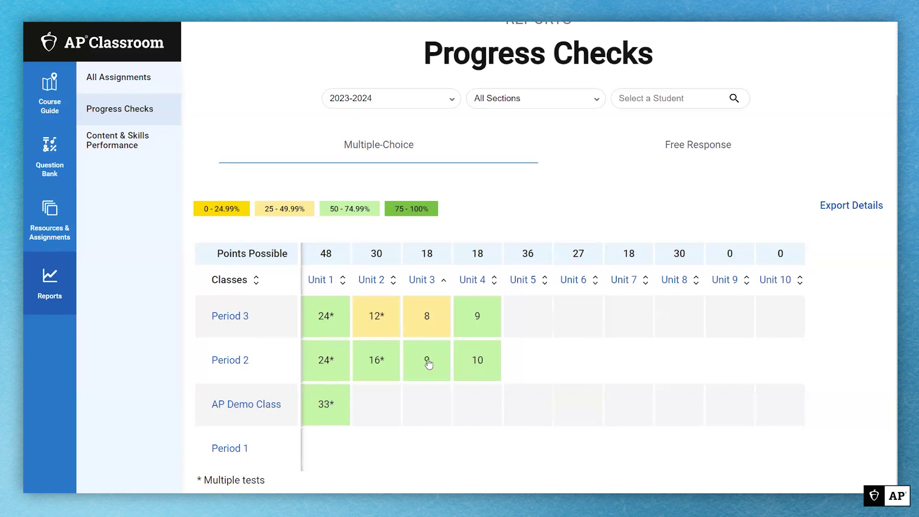
Open Period 3's Unit 3 Progress Check MCQ results and review each student's answers for Topic 3.1, The Chain Rule
click(427, 315)
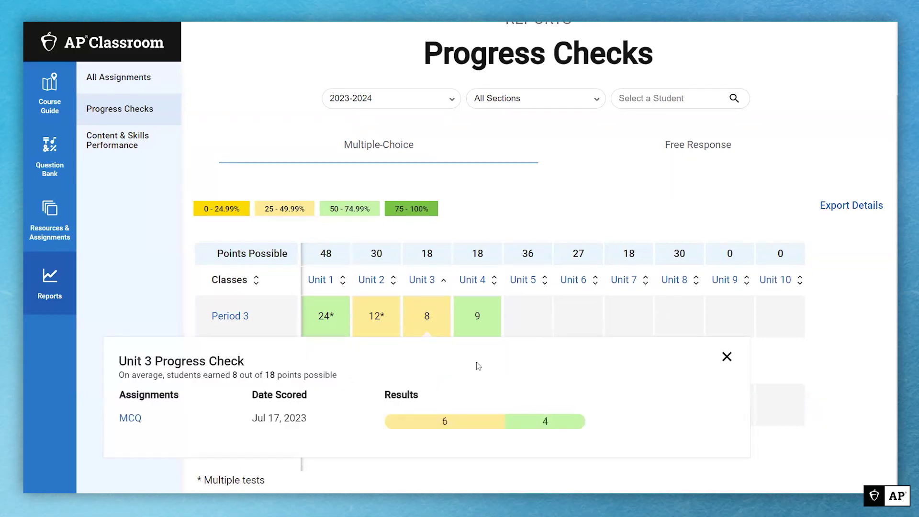
click(469, 421)
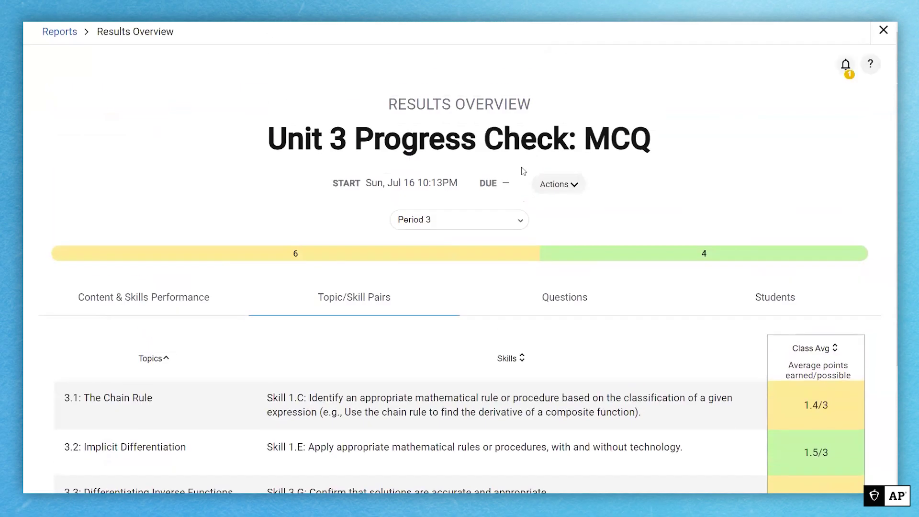
scroll(521, 173, down, 4)
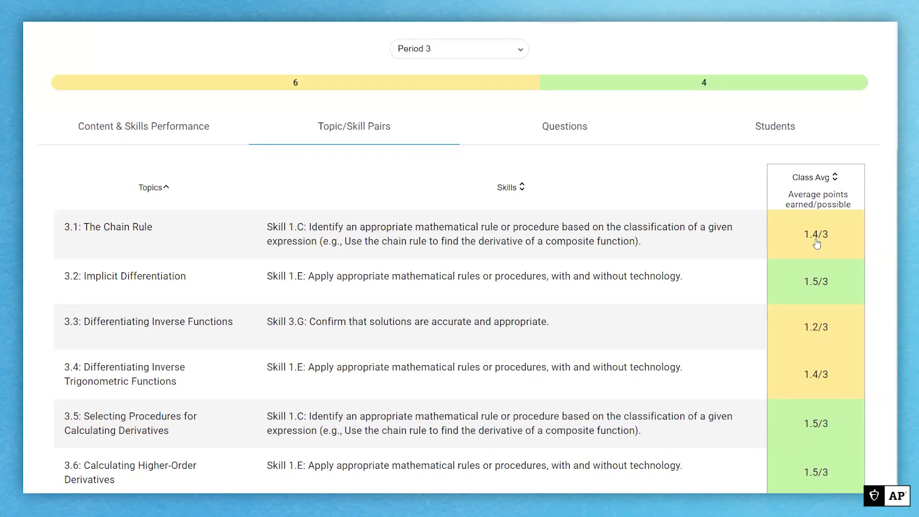
scroll(817, 244, down, 1)
click(816, 211)
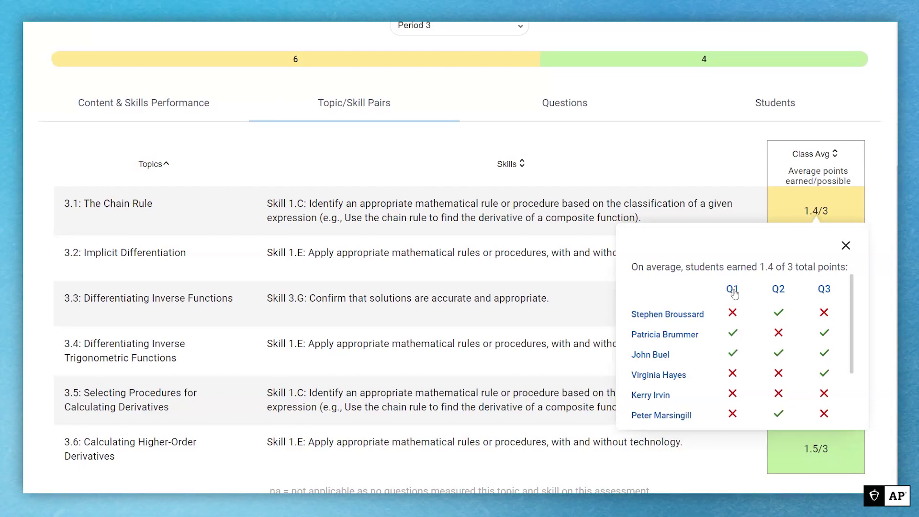
click(846, 245)
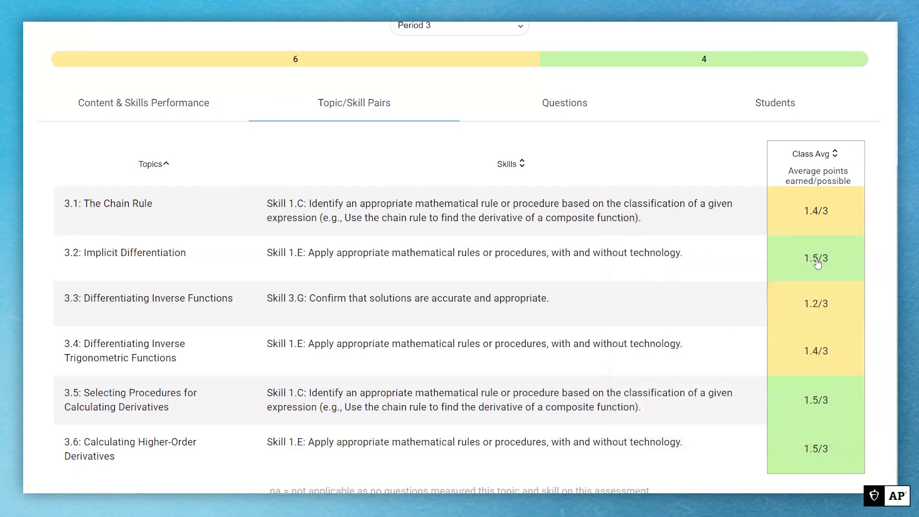
Sort Period 3's topic/skill pairs by class average in ascending order and view the content and skills performance by Topic
click(837, 154)
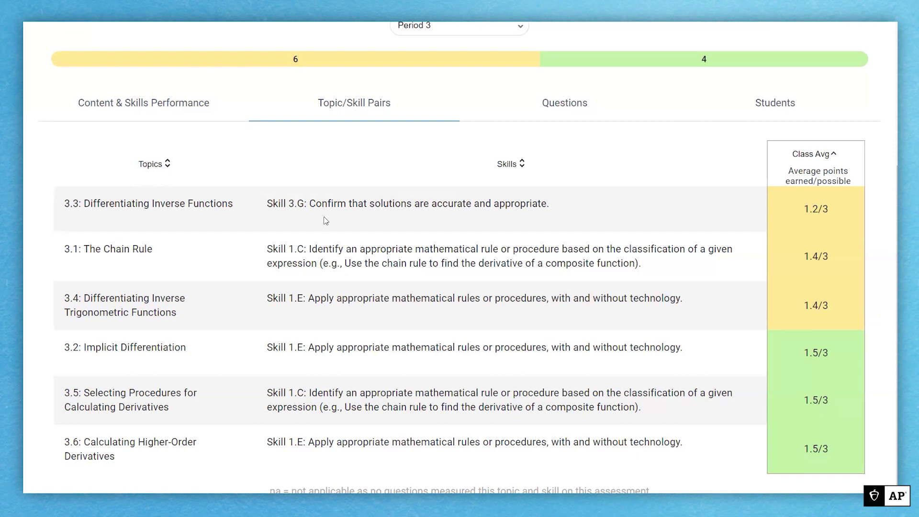
click(160, 107)
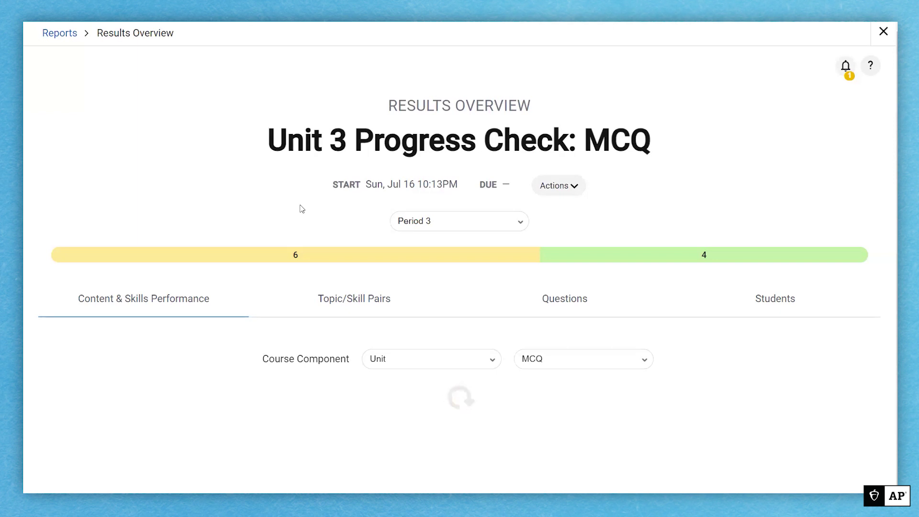
click(493, 360)
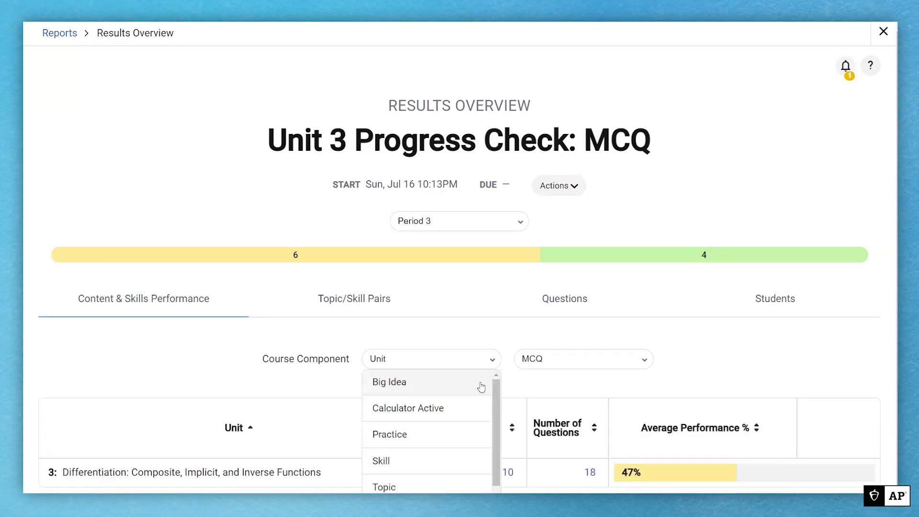
click(425, 487)
scroll(522, 286, down, 3)
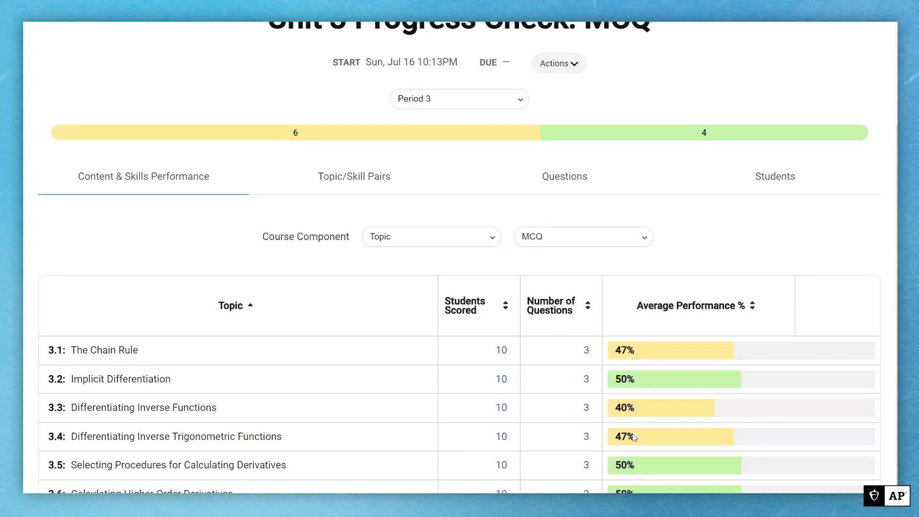
Change the course component to Skill and look over the class's average performance for each skill
click(491, 240)
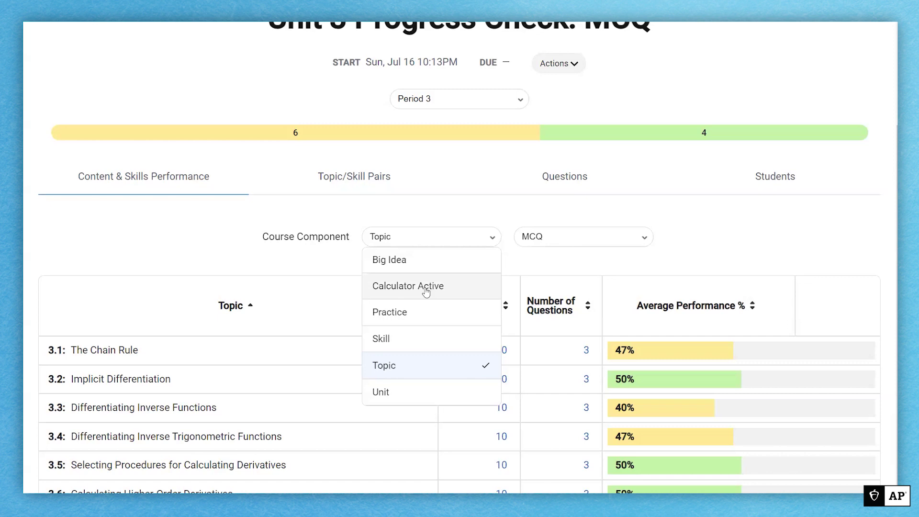
click(398, 339)
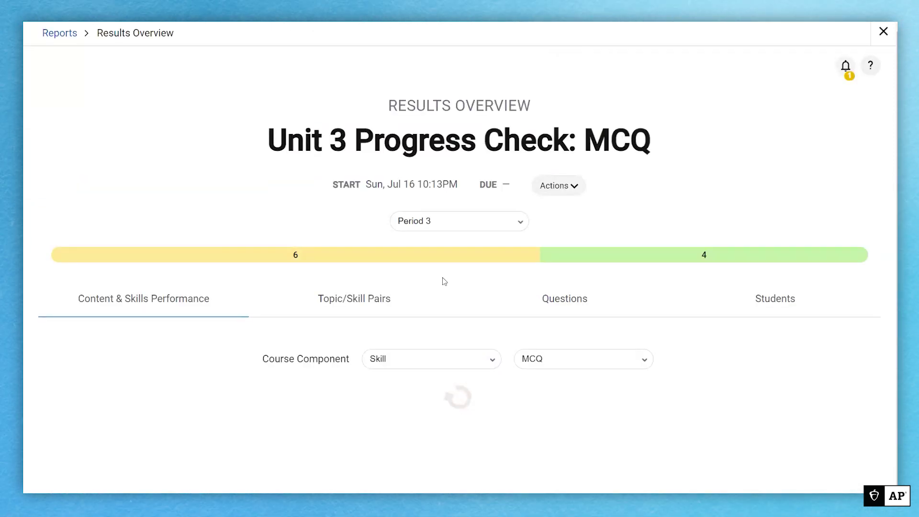
scroll(440, 281, down, 1)
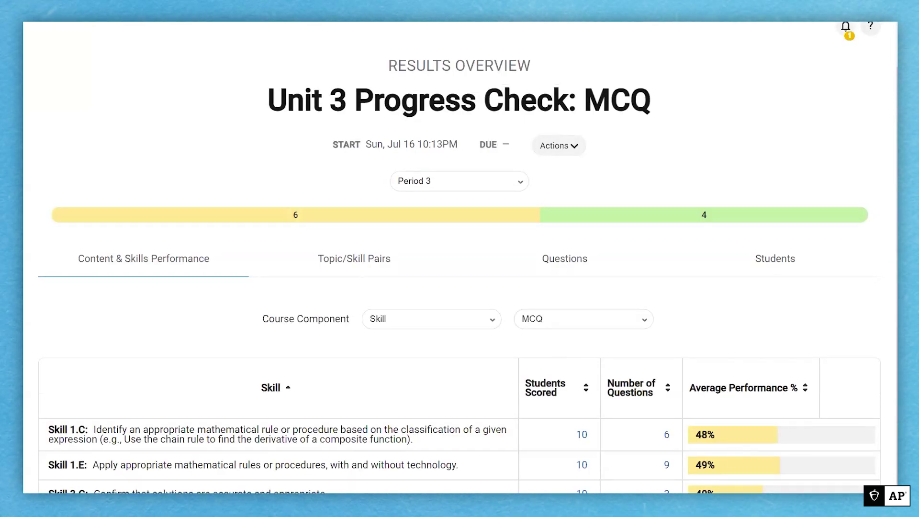
Show the Unit 3 Progress Check questions and sort them by class results in ascending order
click(581, 260)
scroll(814, 256, down, 1)
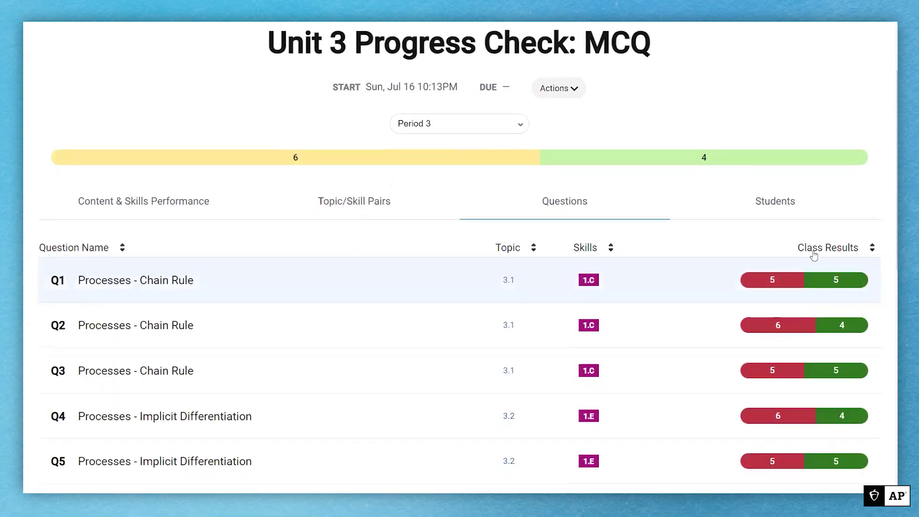
click(813, 249)
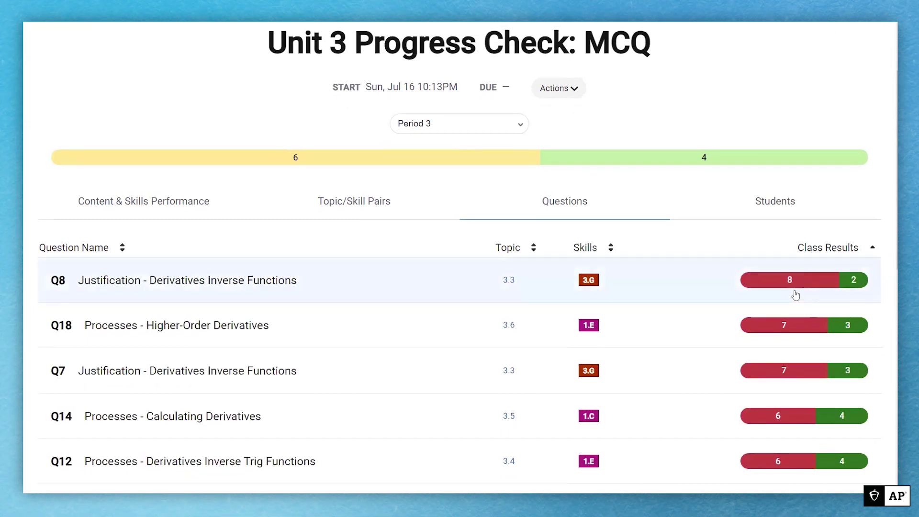
Look over the students' individual answers, and return to the questions to check which students answered Q8 correctly and incorrectly
click(776, 203)
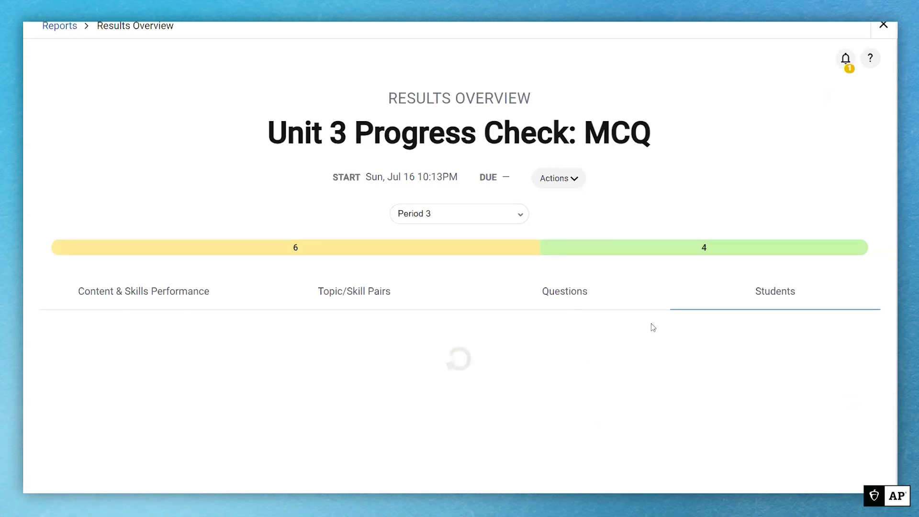
scroll(653, 327, down, 4)
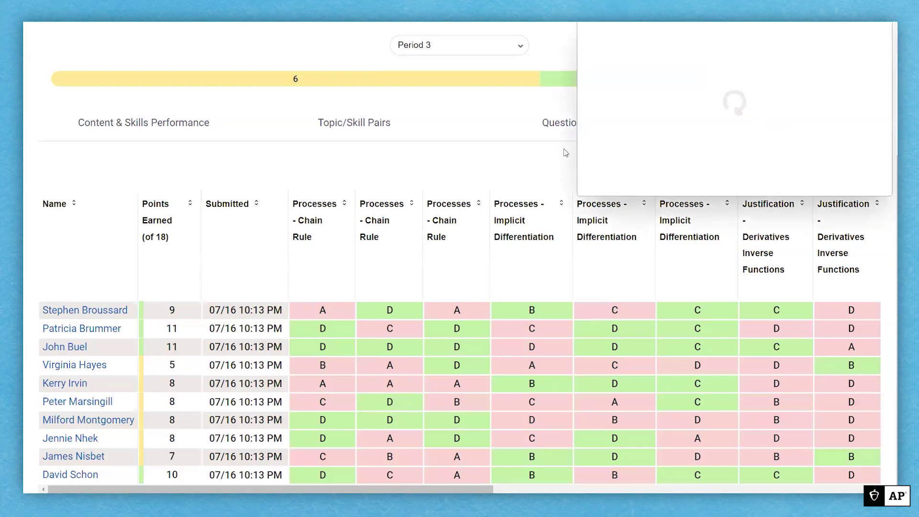
click(561, 126)
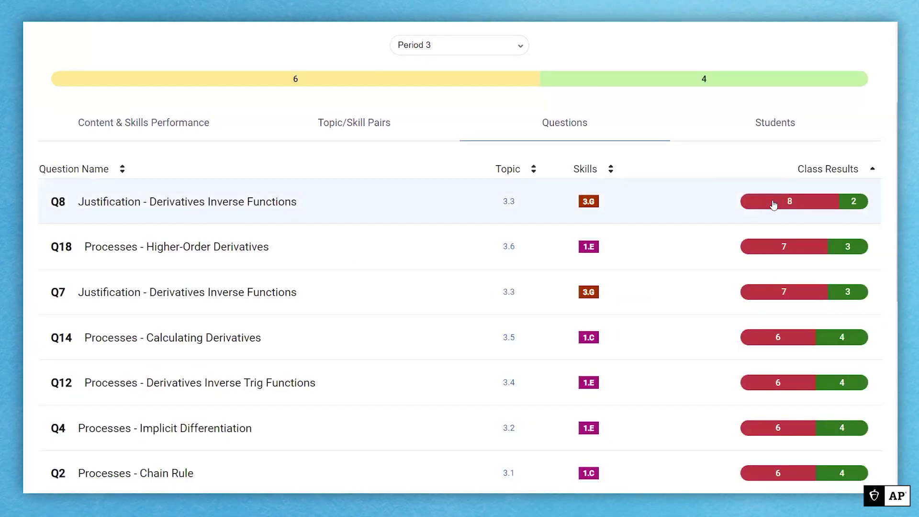
click(773, 202)
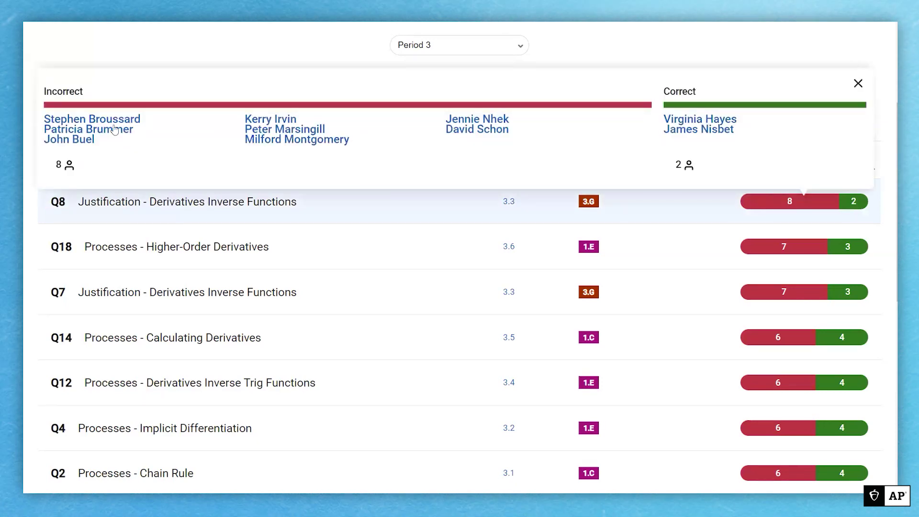
click(858, 84)
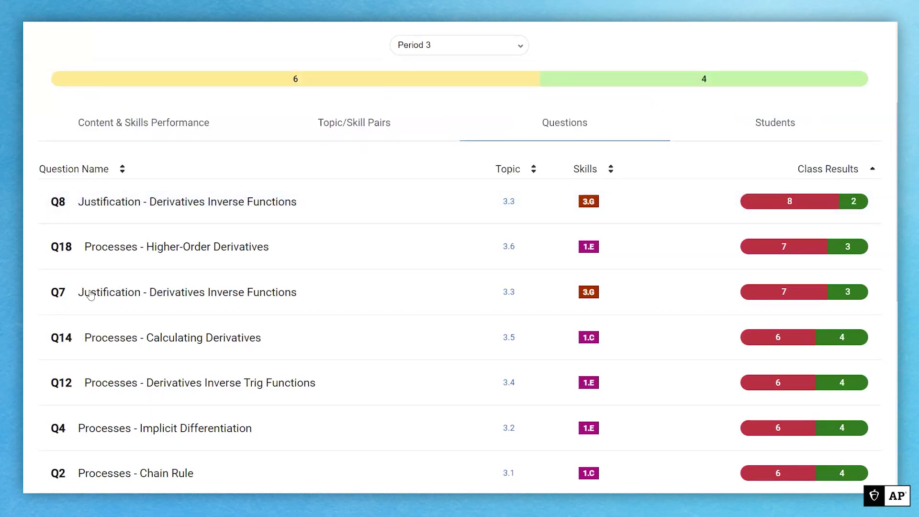
Open Q8 Justification - Derivatives Inverse Functions and review its related content and the rationales for answers C, D and B
click(214, 201)
scroll(213, 201, down, 3)
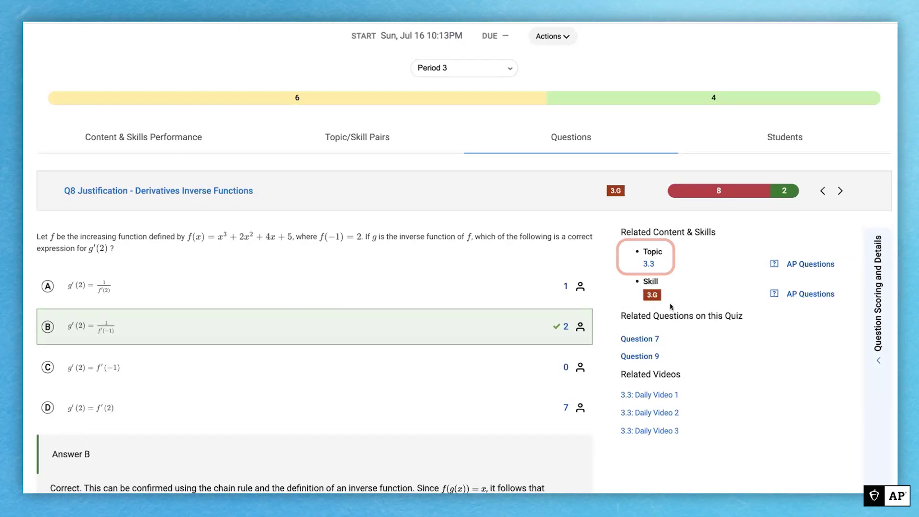
mouse_move(651, 294)
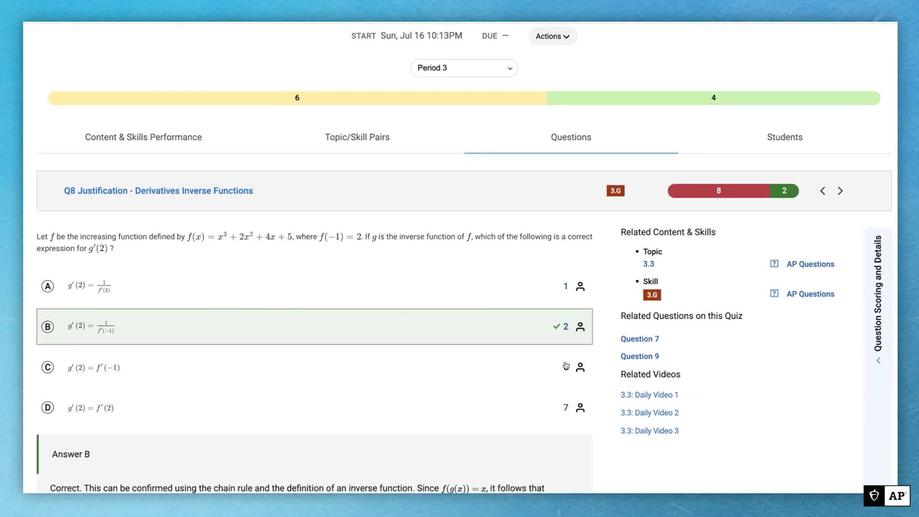
click(546, 367)
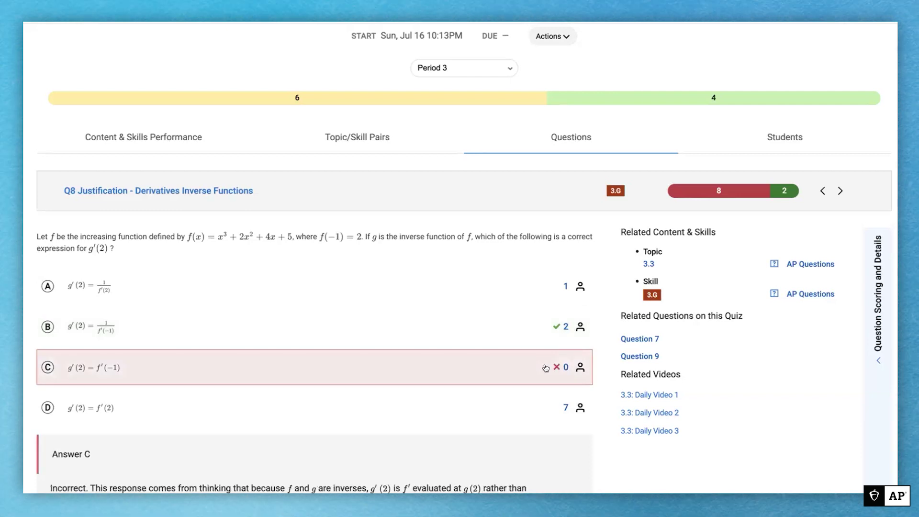
click(539, 331)
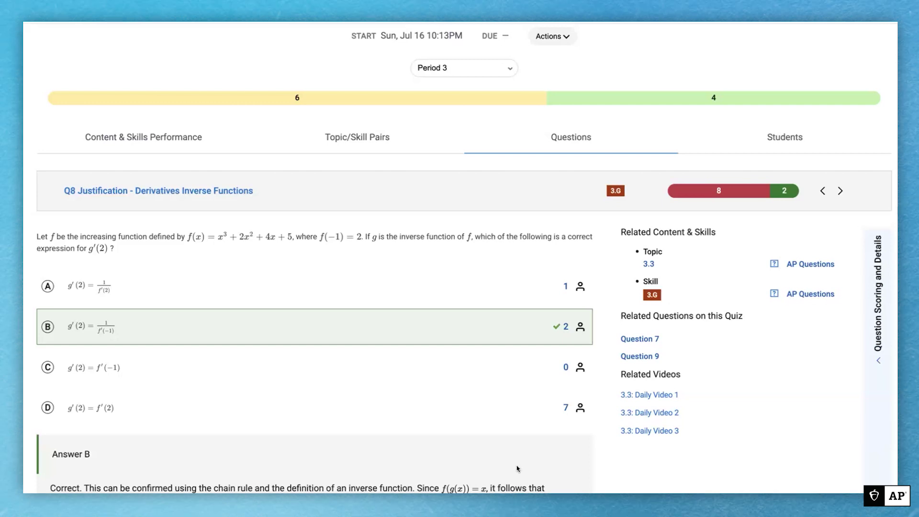
click(169, 415)
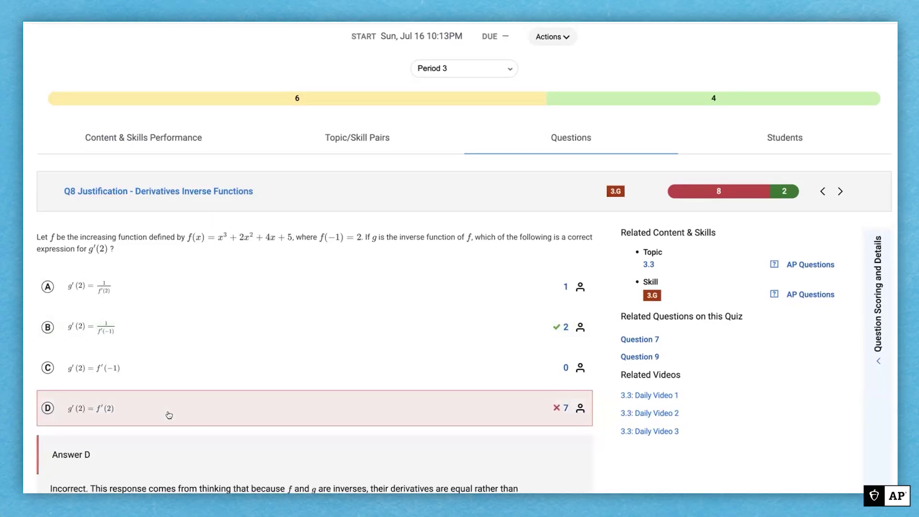
click(166, 327)
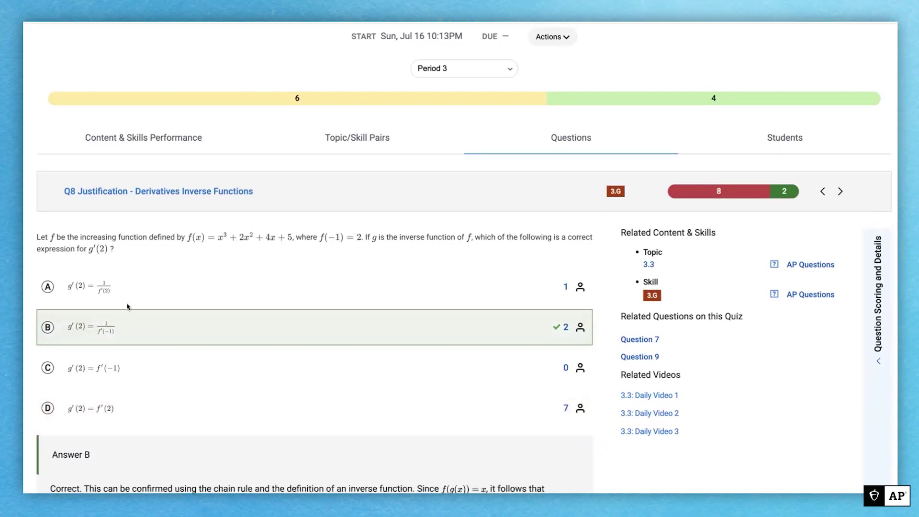